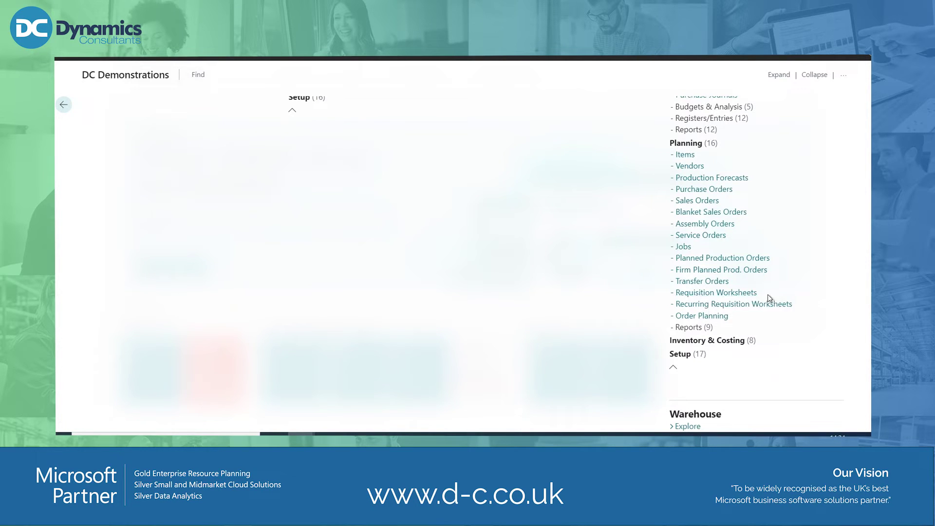
- Collapse the Planning and Purchasing page lists in the Purchasing group
{"action": "left_click", "coordinate": [722, 142]}
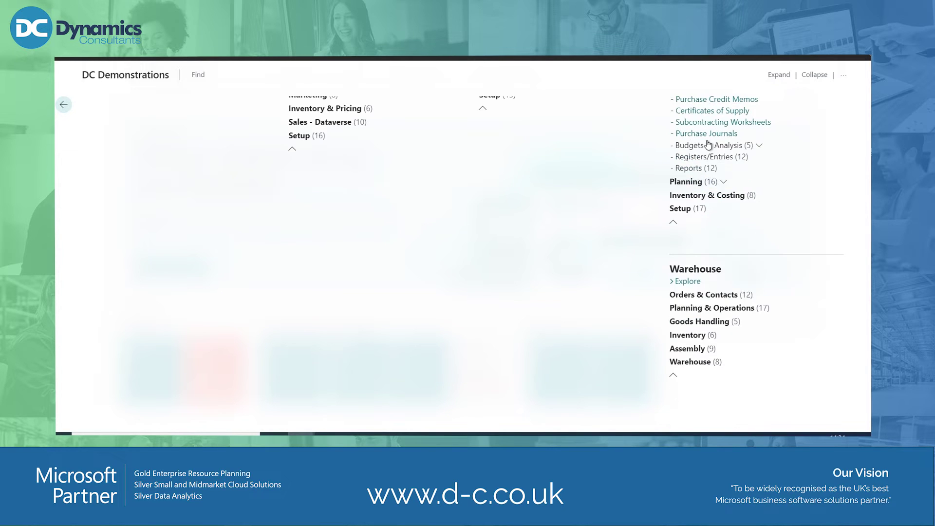
{"action": "scroll", "coordinate": [748, 162], "scroll_direction": "up", "scroll_amount": 3}
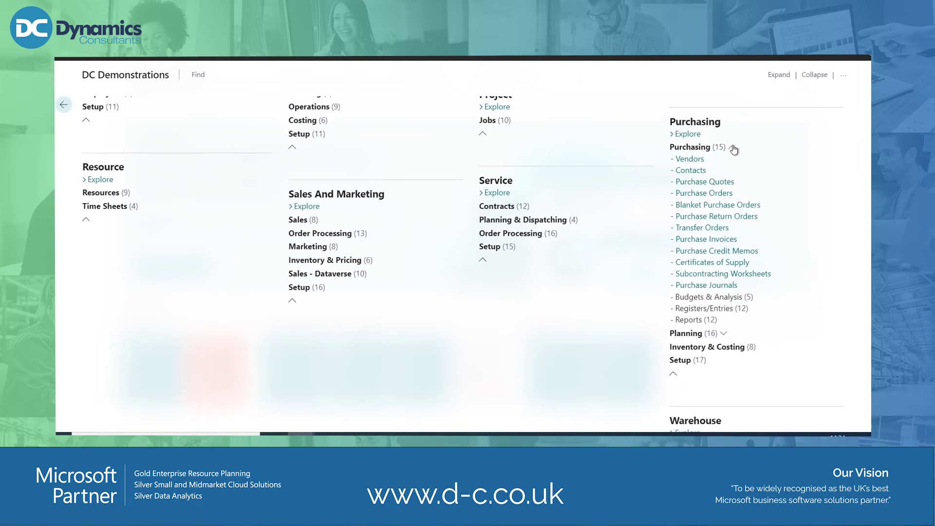
{"action": "left_click", "coordinate": [733, 148]}
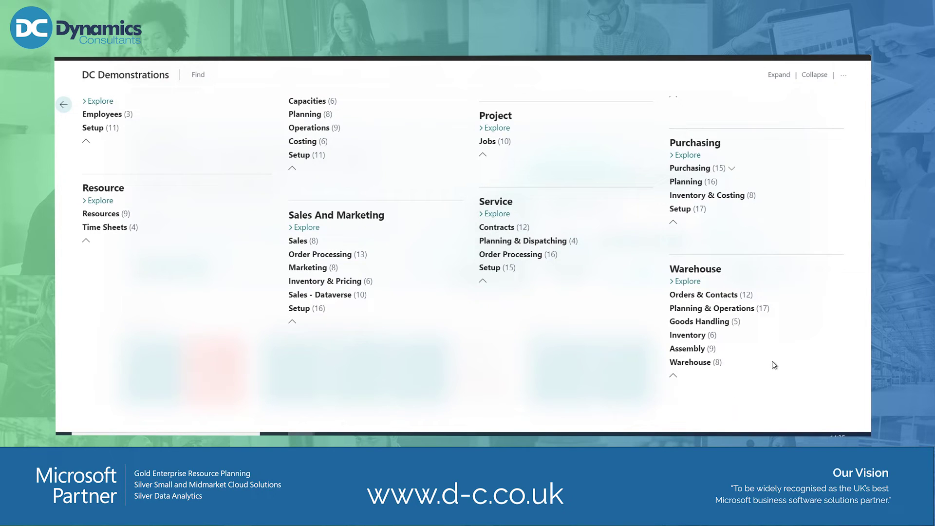
- Expand and then collapse Warehouse's Planning & Operations page list
{"action": "mouse_move", "coordinate": [708, 363]}
{"action": "left_click", "coordinate": [774, 310]}
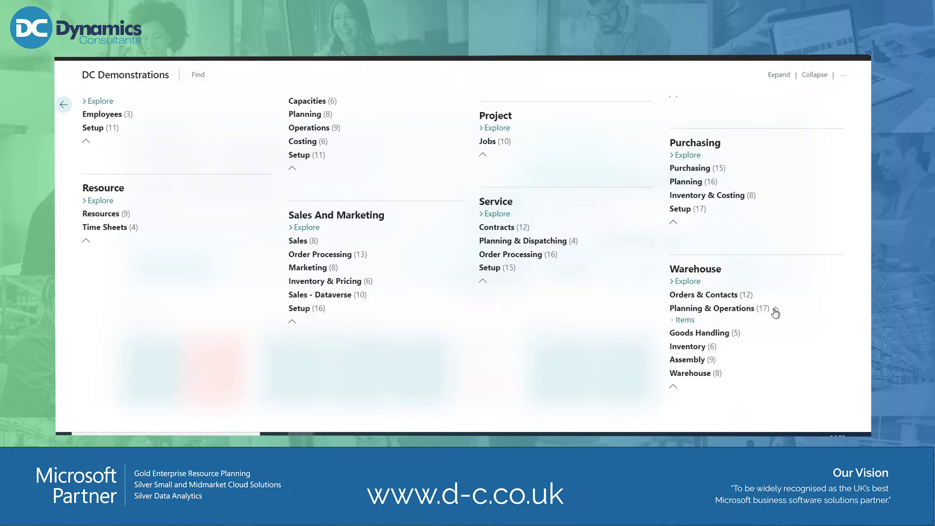
{"action": "scroll", "coordinate": [795, 319], "scroll_direction": "down", "scroll_amount": 1}
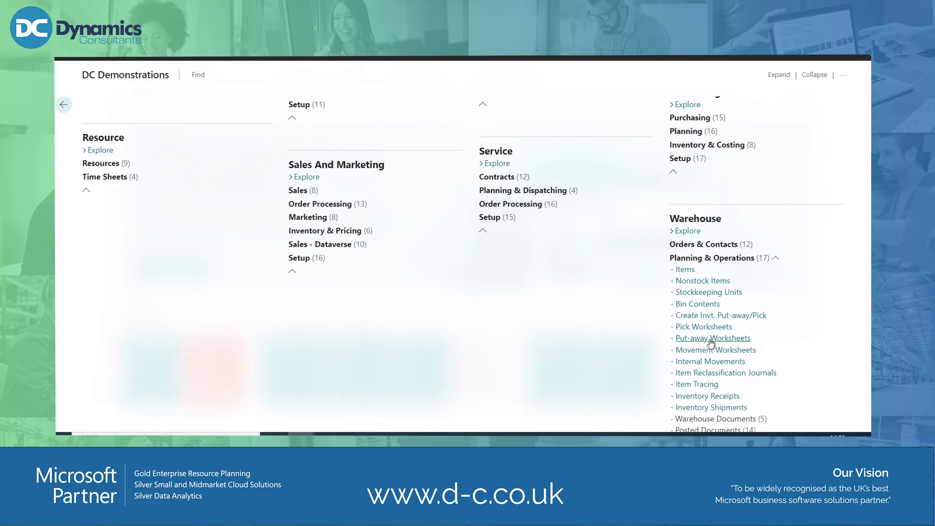
{"action": "scroll", "coordinate": [810, 323], "scroll_direction": "down", "scroll_amount": 1}
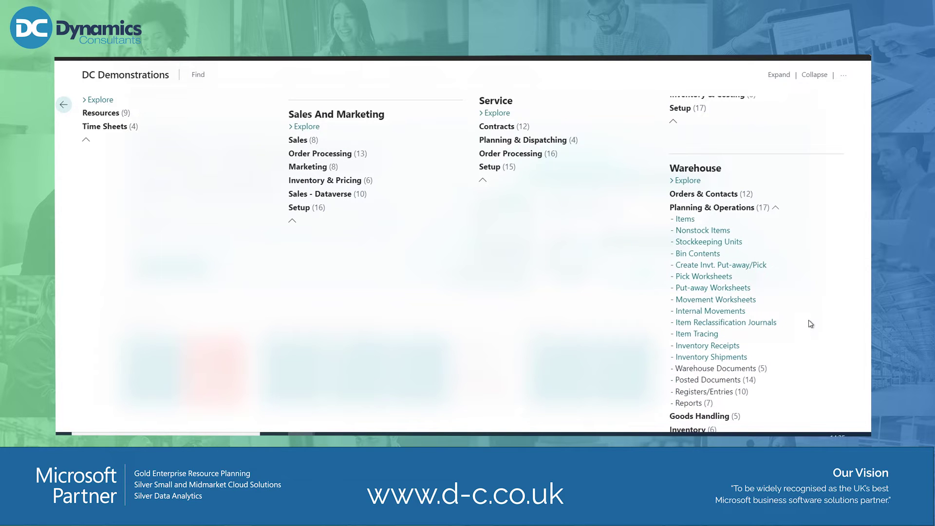
{"action": "left_click", "coordinate": [774, 208]}
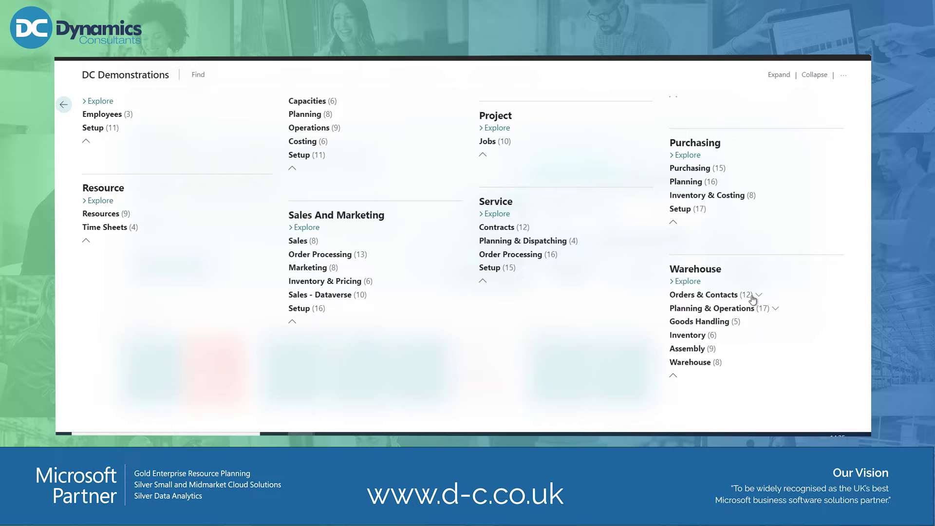
- Expand Warehouse's Orders & Contacts, Goods Handling and Inventory page lists
{"action": "left_click", "coordinate": [758, 295]}
{"action": "scroll", "coordinate": [789, 312], "scroll_direction": "down", "scroll_amount": 1}
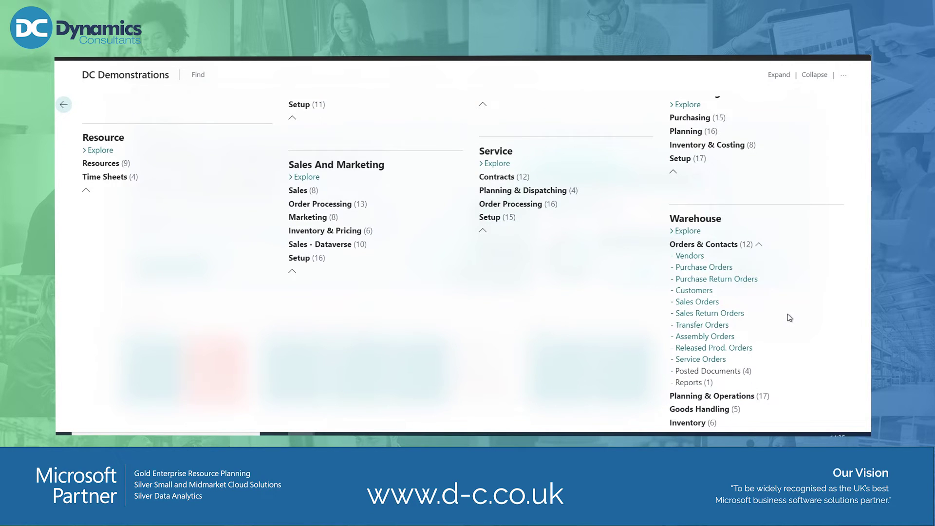
{"action": "scroll", "coordinate": [784, 319], "scroll_direction": "down", "scroll_amount": 2}
{"action": "left_click", "coordinate": [745, 322]}
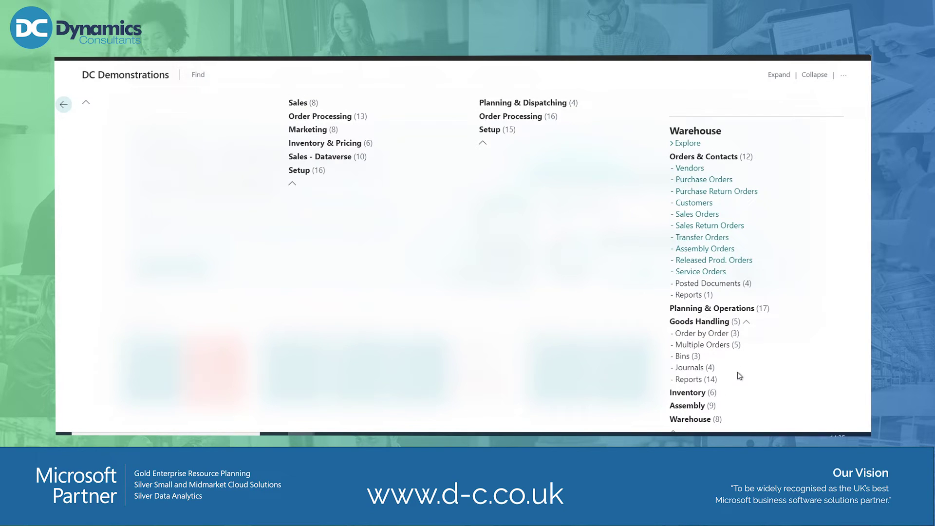
{"action": "left_click", "coordinate": [723, 393]}
{"action": "scroll", "coordinate": [798, 349], "scroll_direction": "down", "scroll_amount": 2}
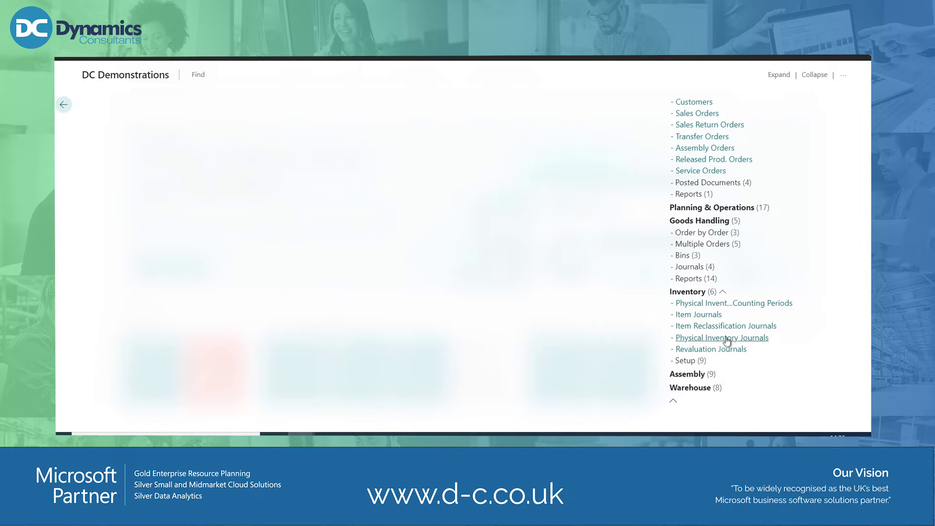
{"action": "scroll", "coordinate": [731, 341], "scroll_direction": "down", "scroll_amount": 5}
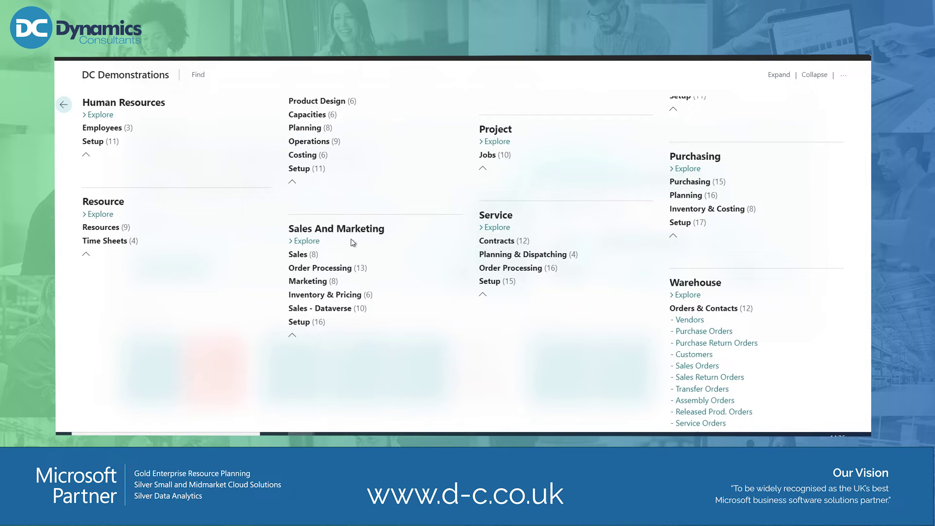
{"action": "left_click", "coordinate": [373, 269]}
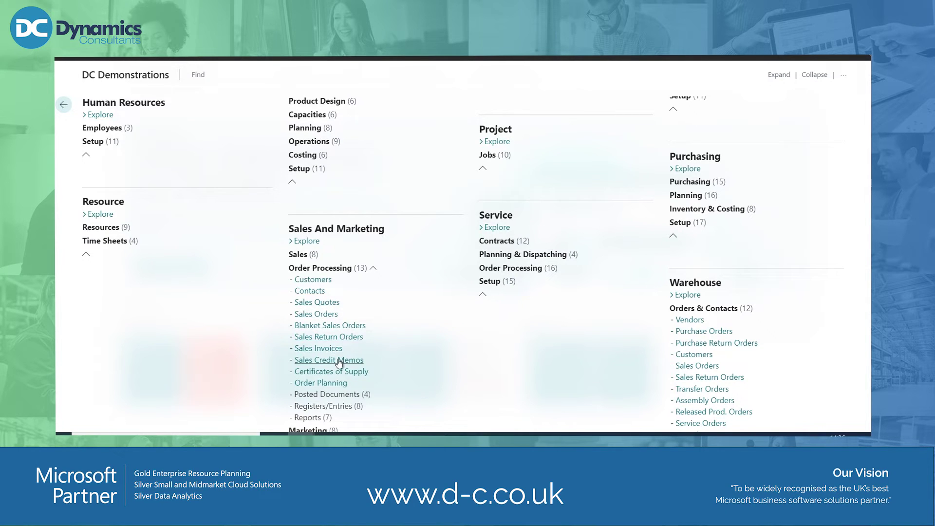
{"action": "scroll", "coordinate": [400, 338], "scroll_direction": "down", "scroll_amount": 1}
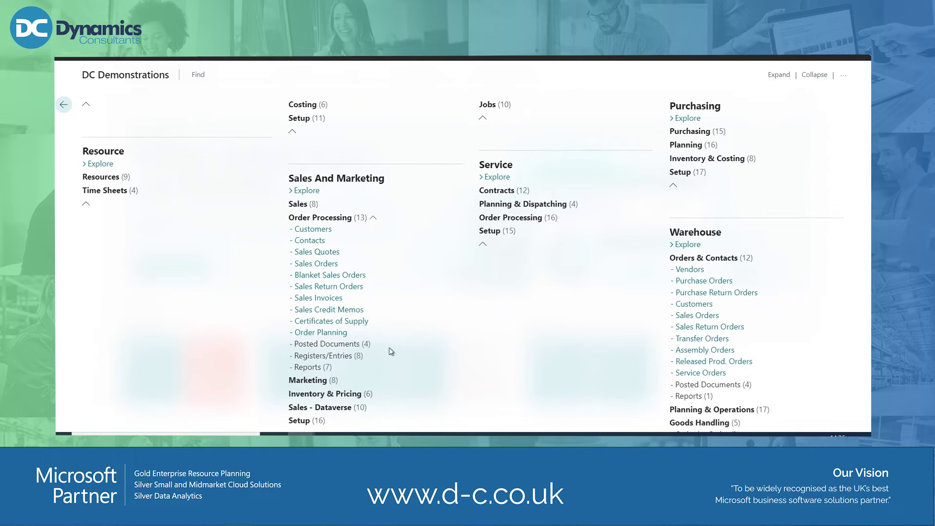
{"action": "left_click", "coordinate": [374, 218]}
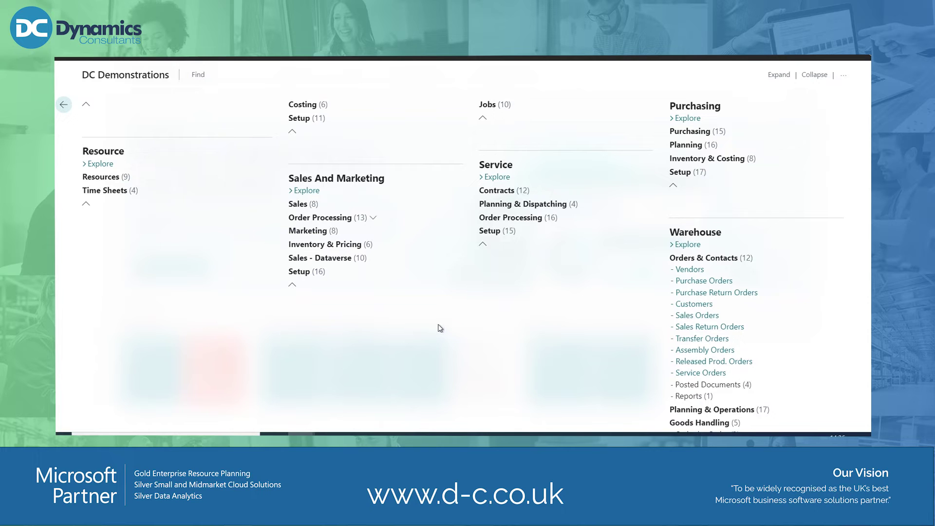
{"action": "scroll", "coordinate": [439, 325], "scroll_direction": "up", "scroll_amount": 1}
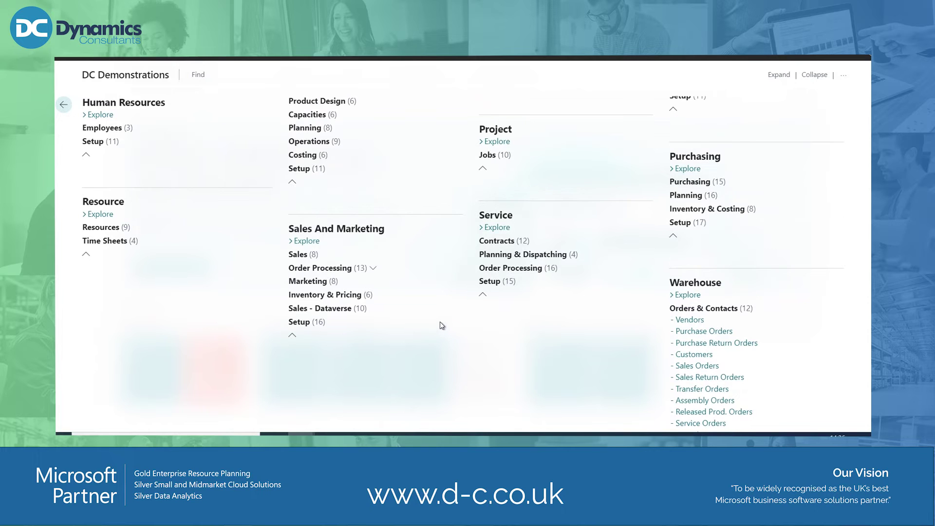
- Collapse Warehouse's Orders & Contacts, Goods Handling and Inventory page lists
{"action": "left_click", "coordinate": [758, 309]}
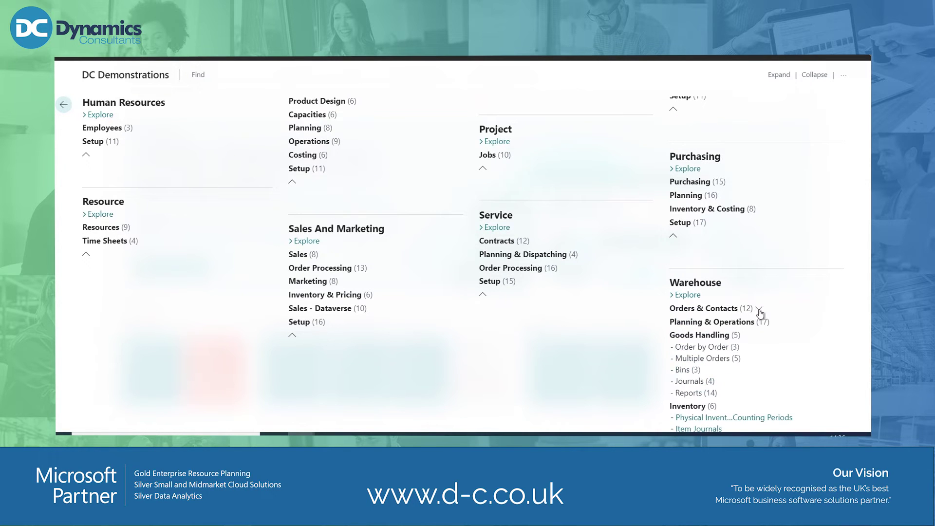
{"action": "left_click", "coordinate": [745, 336]}
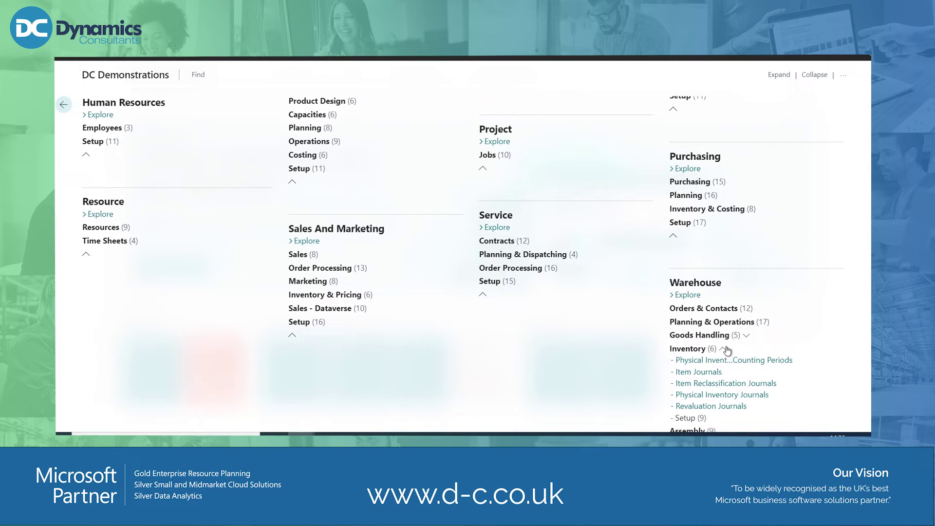
{"action": "left_click", "coordinate": [724, 352]}
- Expand and collapse Project's Jobs and Resources page lists
{"action": "scroll", "coordinate": [630, 341], "scroll_direction": "up", "scroll_amount": 2}
{"action": "scroll", "coordinate": [630, 341], "scroll_direction": "up", "scroll_amount": 1}
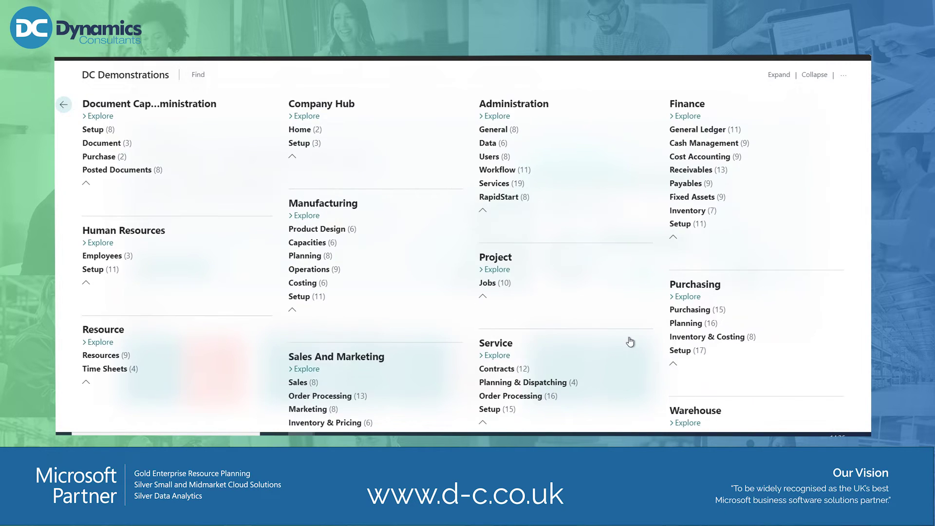
{"action": "left_click", "coordinate": [521, 284]}
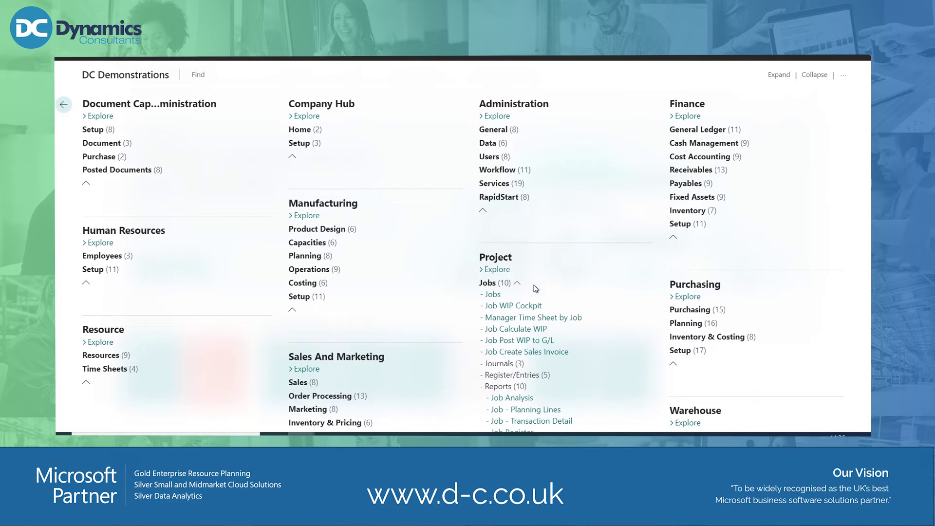
{"action": "scroll", "coordinate": [624, 284], "scroll_direction": "down", "scroll_amount": 1}
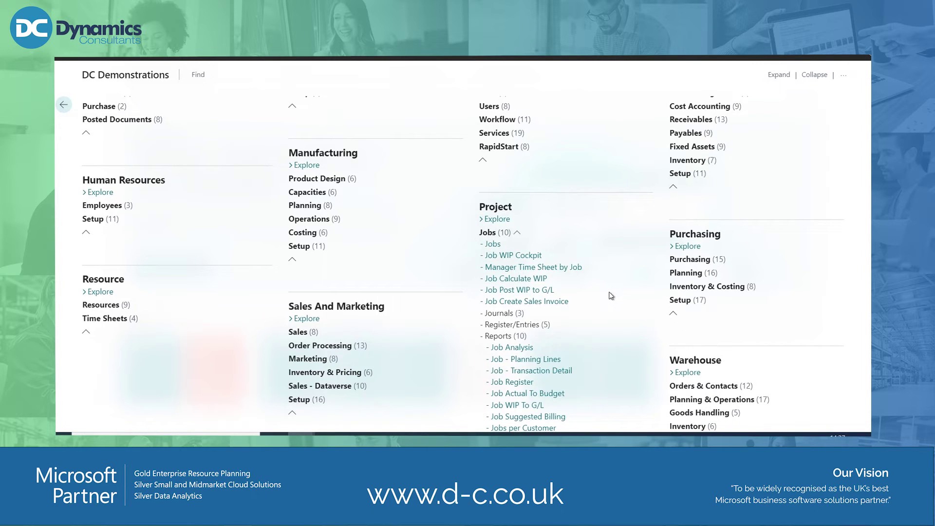
{"action": "left_click", "coordinate": [136, 308]}
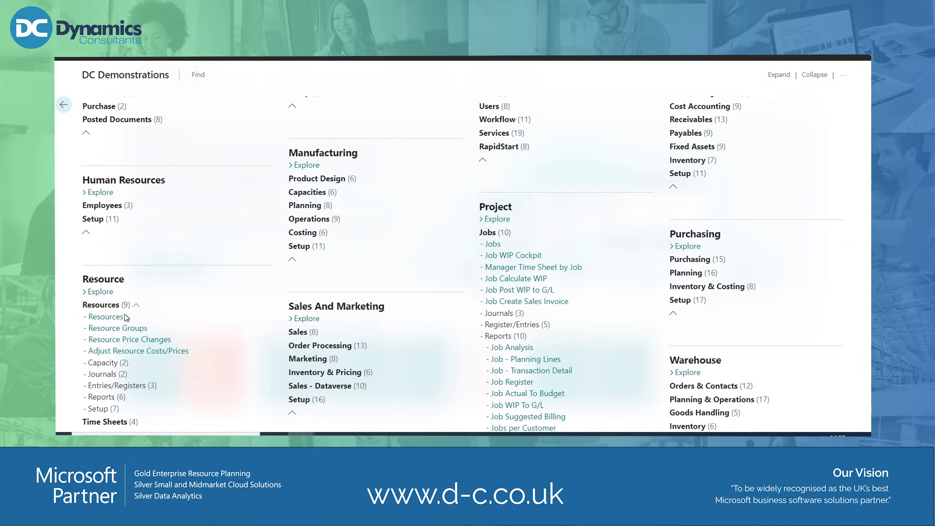
{"action": "left_click", "coordinate": [136, 305]}
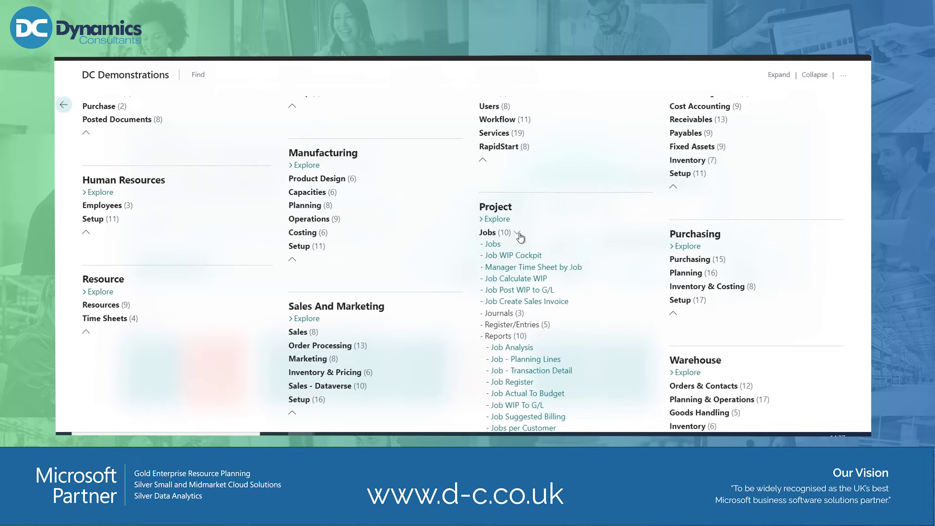
{"action": "left_click", "coordinate": [517, 235]}
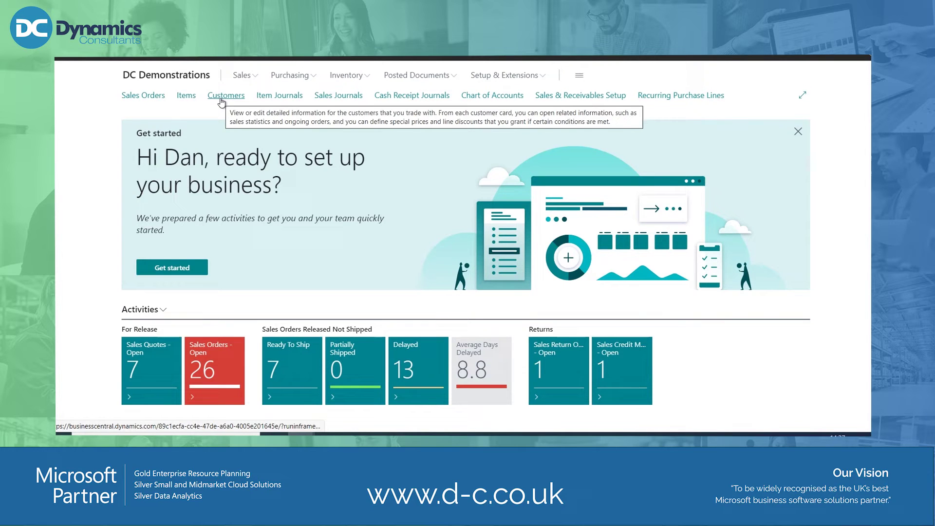
- Open the Customers list and start personalising its page layout
{"action": "left_click", "coordinate": [224, 99]}
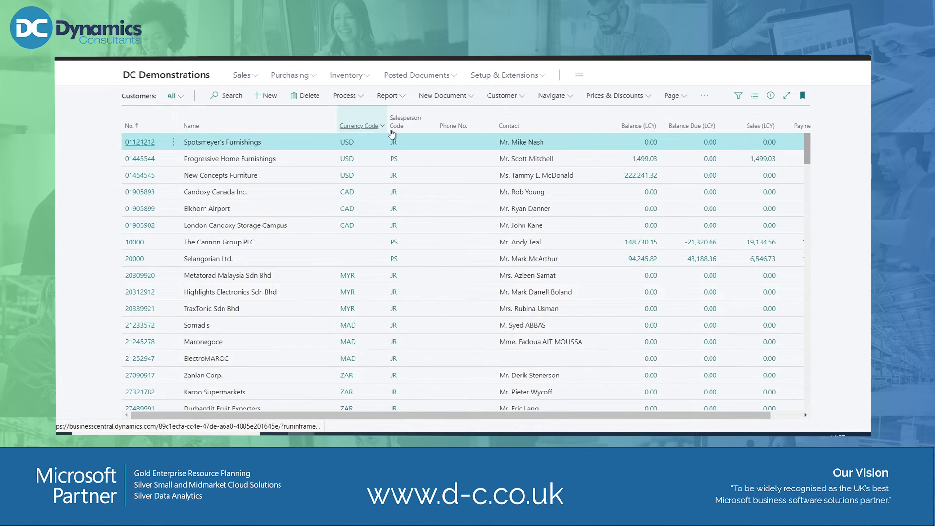
{"action": "left_click", "coordinate": [828, 57]}
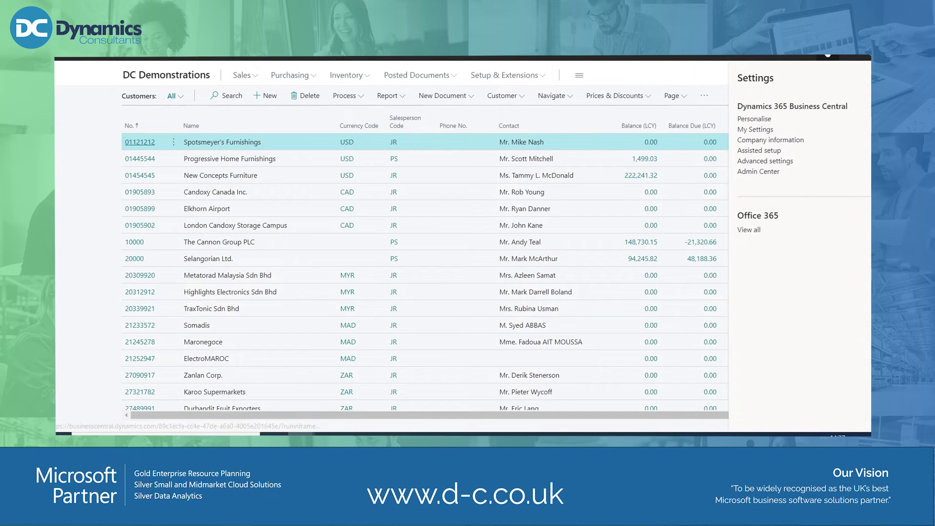
{"action": "left_click", "coordinate": [756, 120]}
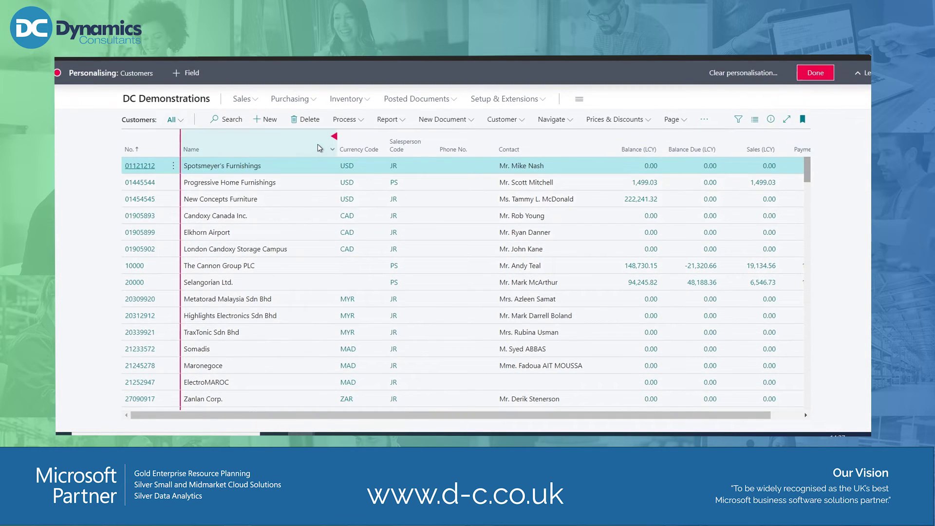
- Hide the Phone No. column from the Customers list
{"action": "left_click", "coordinate": [335, 136]}
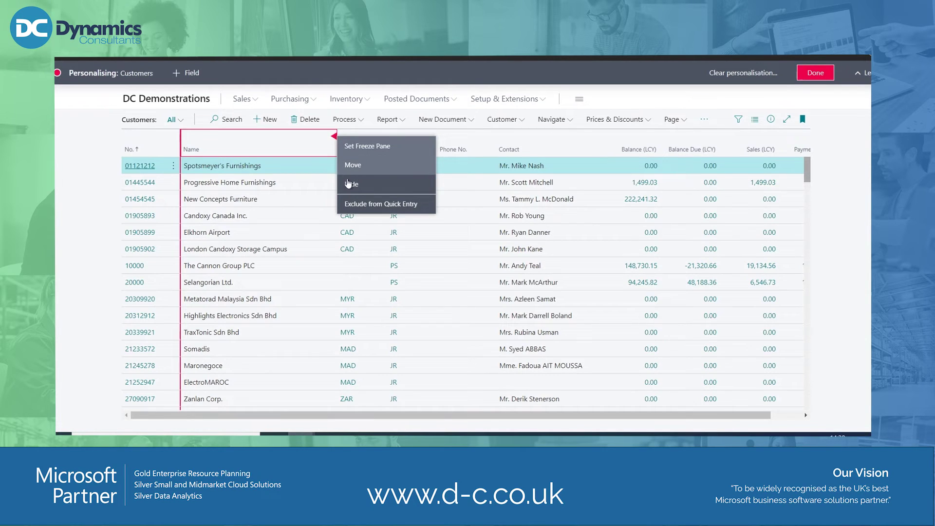
{"action": "left_click", "coordinate": [380, 203]}
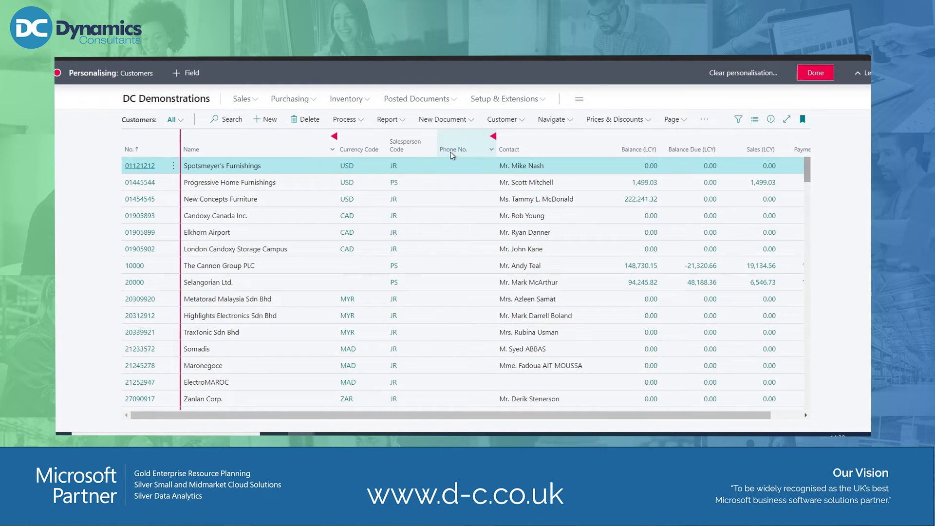
{"action": "left_click", "coordinate": [494, 136]}
{"action": "left_click", "coordinate": [516, 184]}
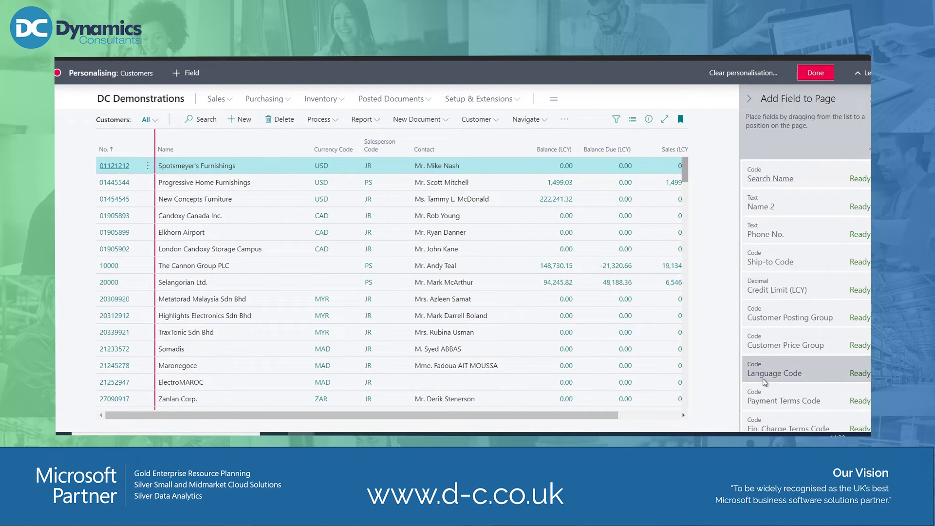
- Add a Location Code column after Salesperson Code and finish personalising
{"action": "scroll", "coordinate": [809, 350], "scroll_direction": "down", "scroll_amount": 3}
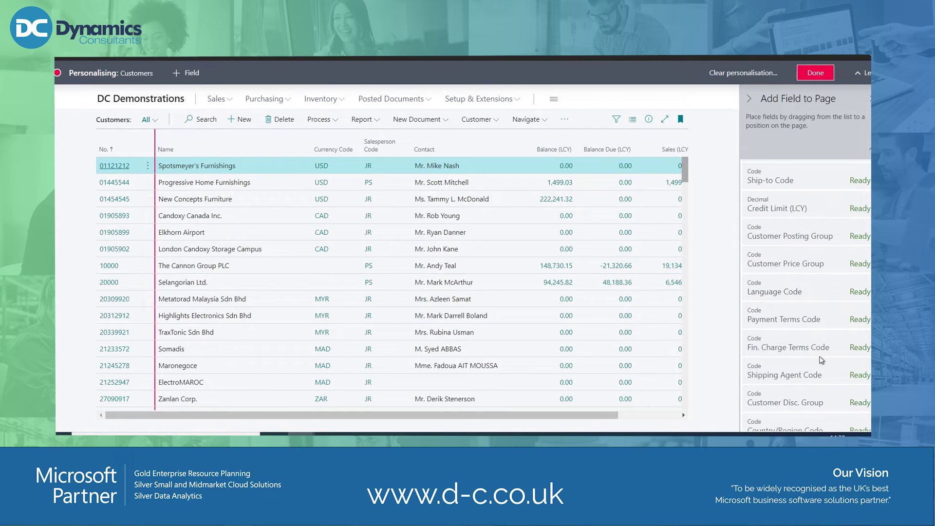
{"action": "scroll", "coordinate": [819, 360], "scroll_direction": "down", "scroll_amount": 4}
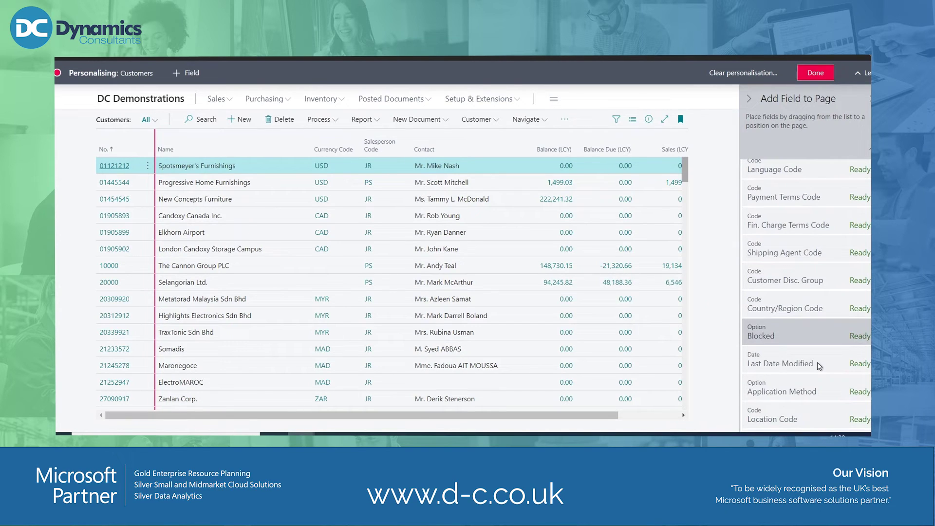
{"action": "mouse_move", "coordinate": [783, 396]}
{"action": "left_mouse_down"}
{"action": "mouse_move", "coordinate": [662, 268]}
{"action": "mouse_move", "coordinate": [440, 142]}
{"action": "mouse_move", "coordinate": [408, 143]}
{"action": "left_mouse_up"}
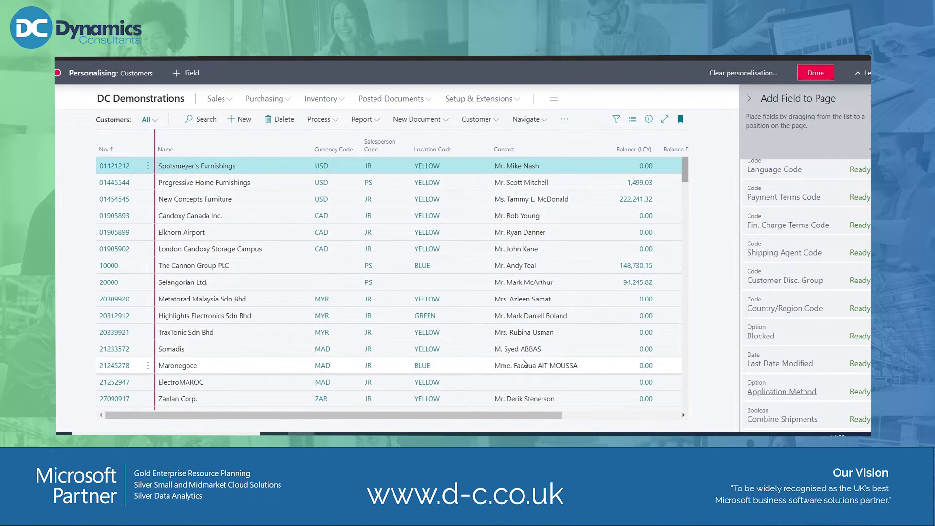
{"action": "left_click", "coordinate": [819, 73]}
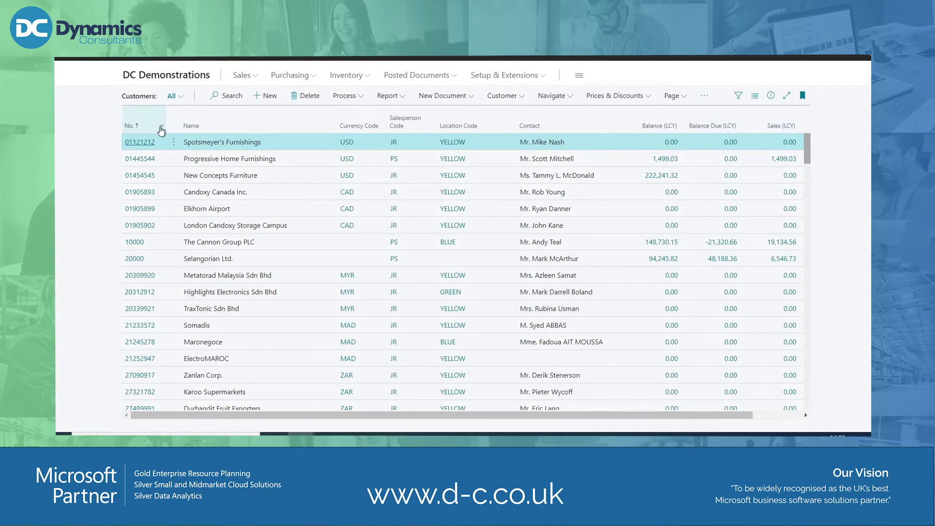
{"action": "left_click", "coordinate": [226, 96]}
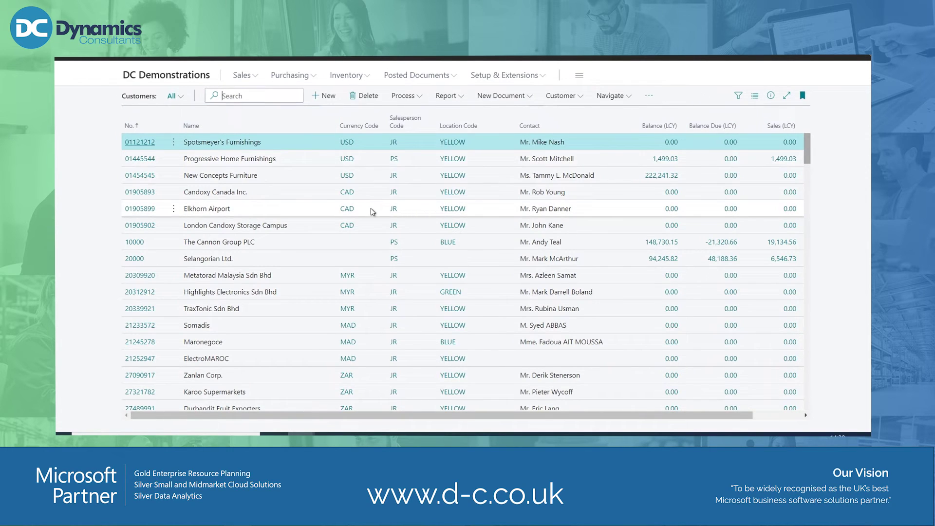
{"action": "type", "text": "can"}
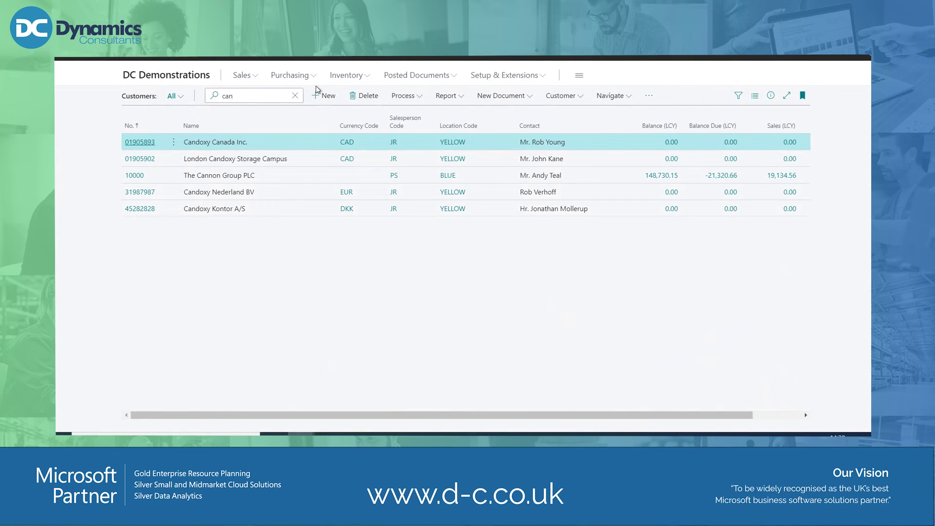
{"action": "left_click", "coordinate": [295, 96]}
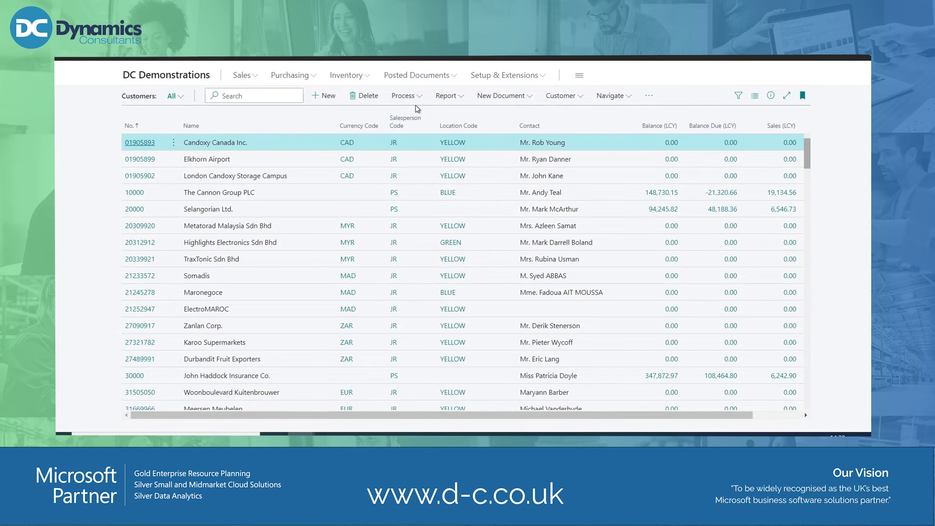
{"action": "type", "text": "ar"}
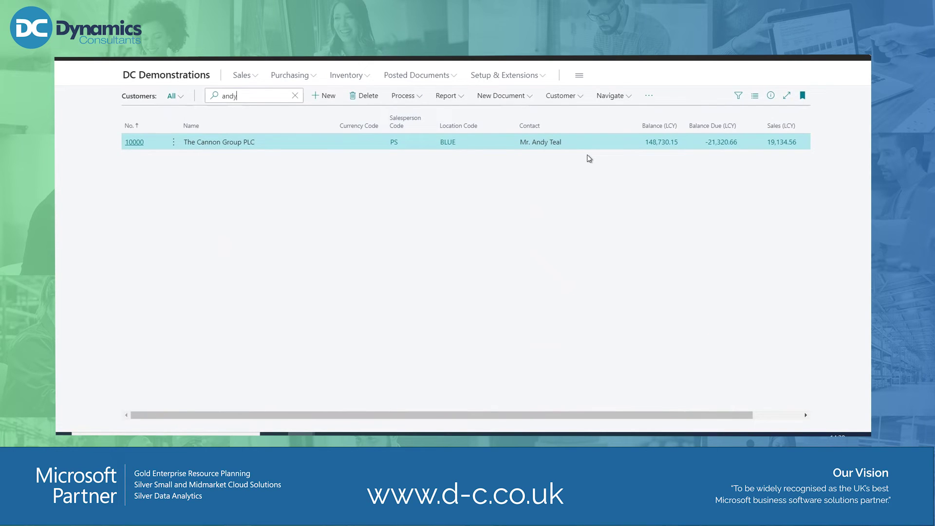
{"action": "left_click", "coordinate": [294, 96]}
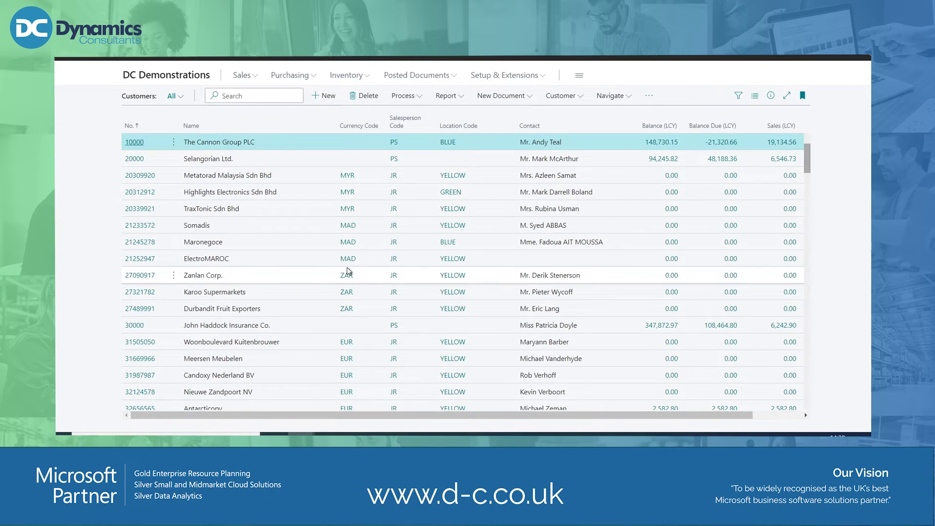
- Open the Customers filter pane, keep the totals date filter, and start a new list filter
{"action": "left_click", "coordinate": [738, 97]}
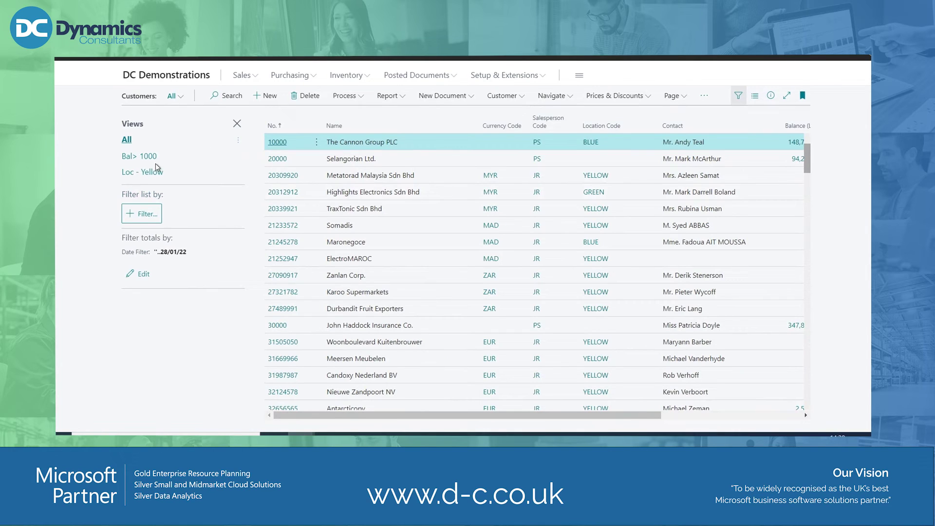
{"action": "left_click", "coordinate": [141, 274]}
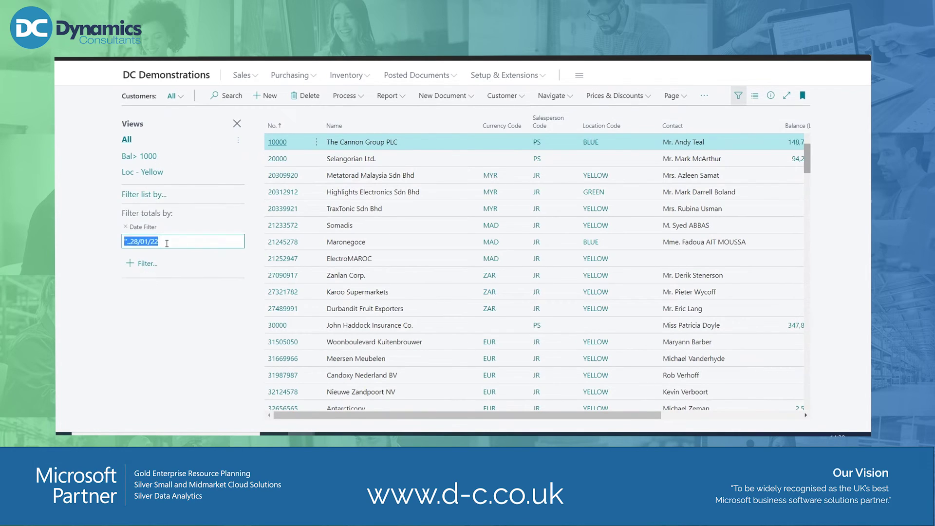
{"action": "left_click", "coordinate": [138, 195]}
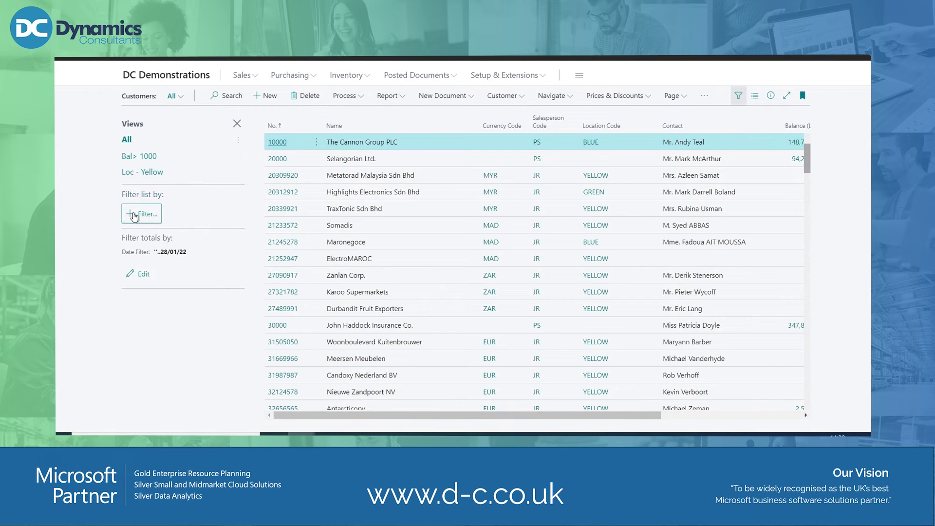
{"action": "left_click", "coordinate": [140, 218]}
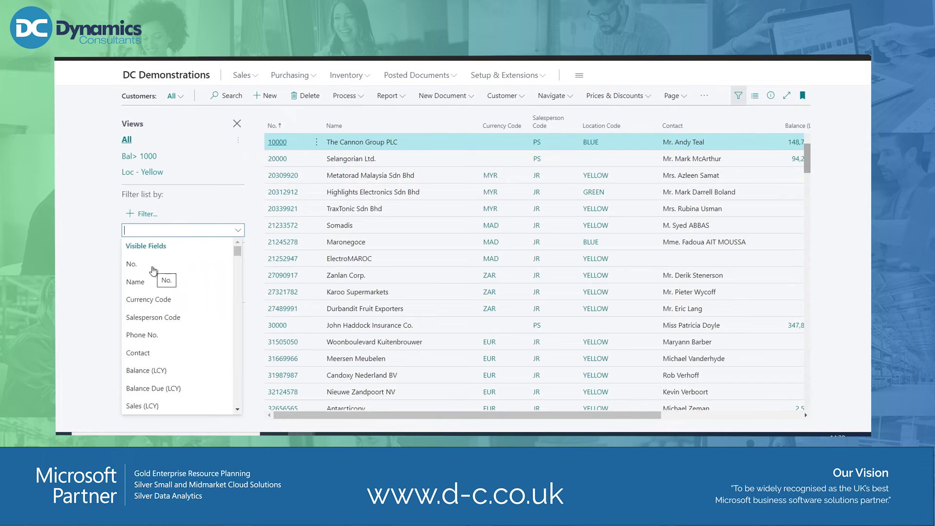
- Filter the Customers list to Salesperson Code JR
{"action": "scroll", "coordinate": [155, 336], "scroll_direction": "down", "scroll_amount": 1}
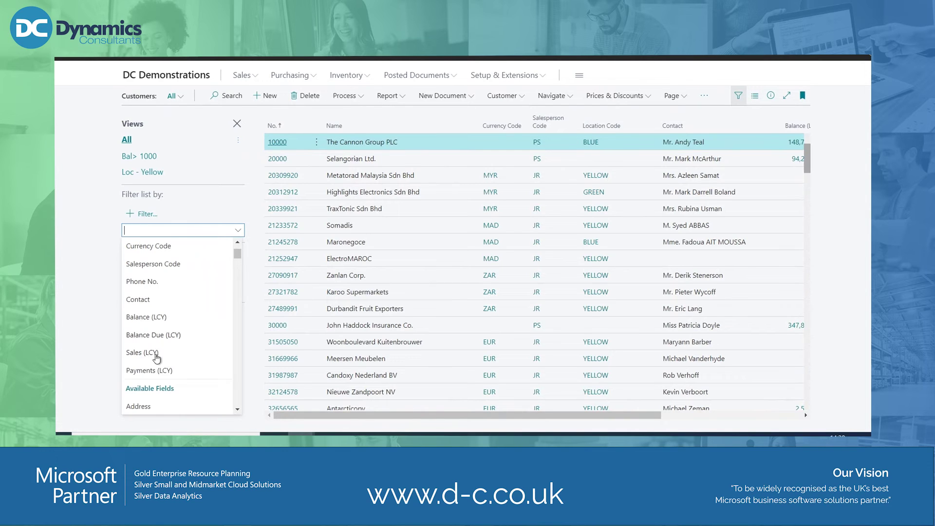
{"action": "scroll", "coordinate": [151, 321], "scroll_direction": "up", "scroll_amount": 1}
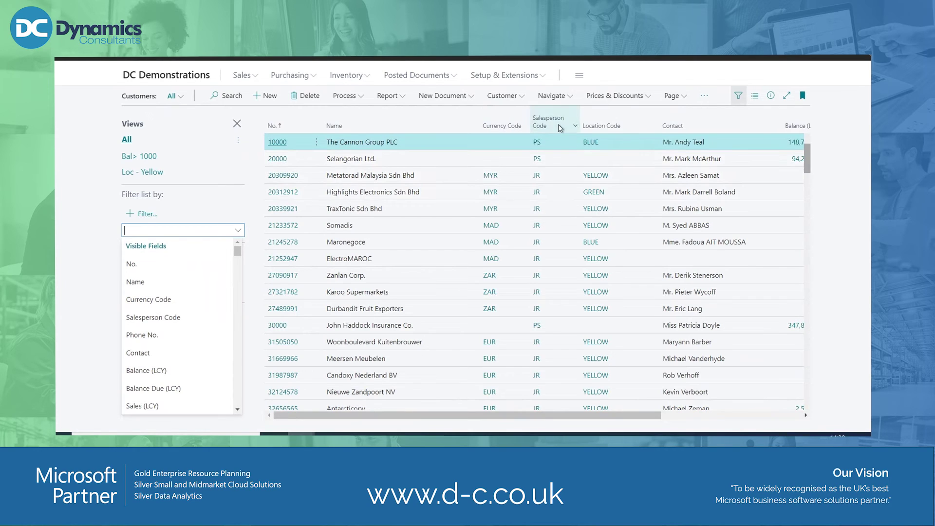
{"action": "left_click", "coordinate": [146, 317]}
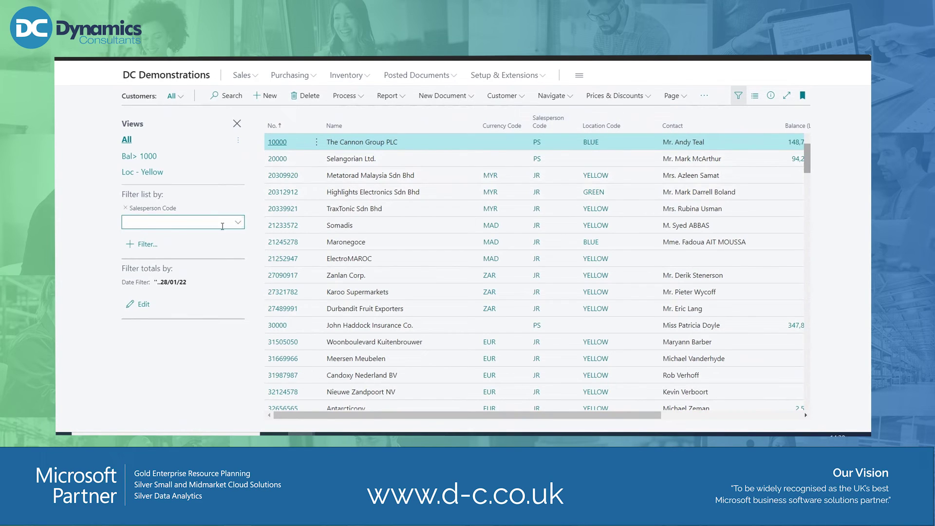
{"action": "left_click", "coordinate": [238, 222]}
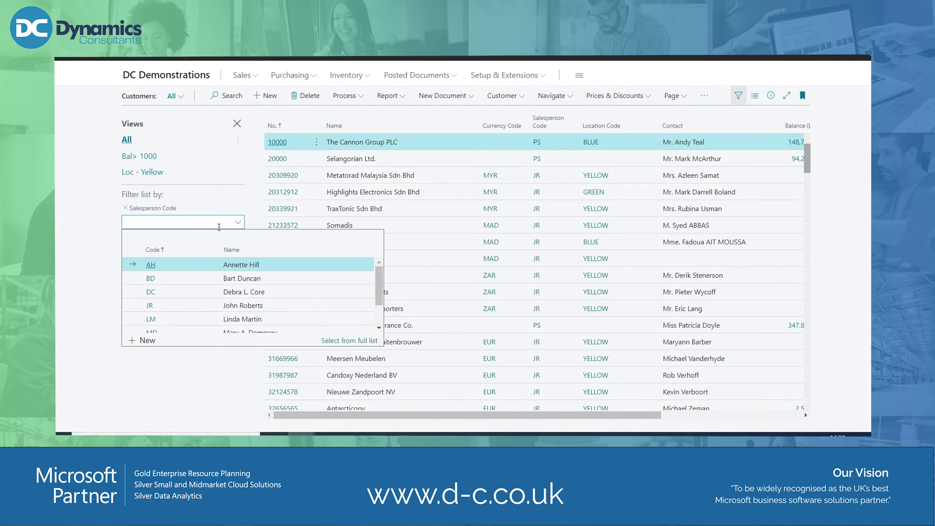
{"action": "left_click", "coordinate": [159, 310]}
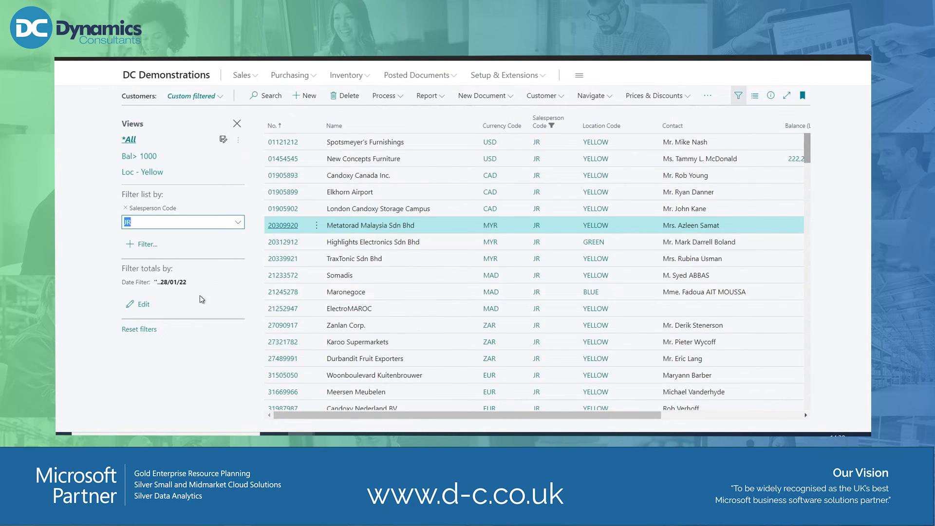
{"action": "scroll", "coordinate": [594, 273], "scroll_direction": "down", "scroll_amount": 5}
{"action": "scroll", "coordinate": [589, 287], "scroll_direction": "down", "scroll_amount": 5}
{"action": "scroll", "coordinate": [571, 294], "scroll_direction": "up", "scroll_amount": 1}
{"action": "scroll", "coordinate": [571, 297], "scroll_direction": "down", "scroll_amount": 4}
{"action": "scroll", "coordinate": [560, 277], "scroll_direction": "up", "scroll_amount": 8}
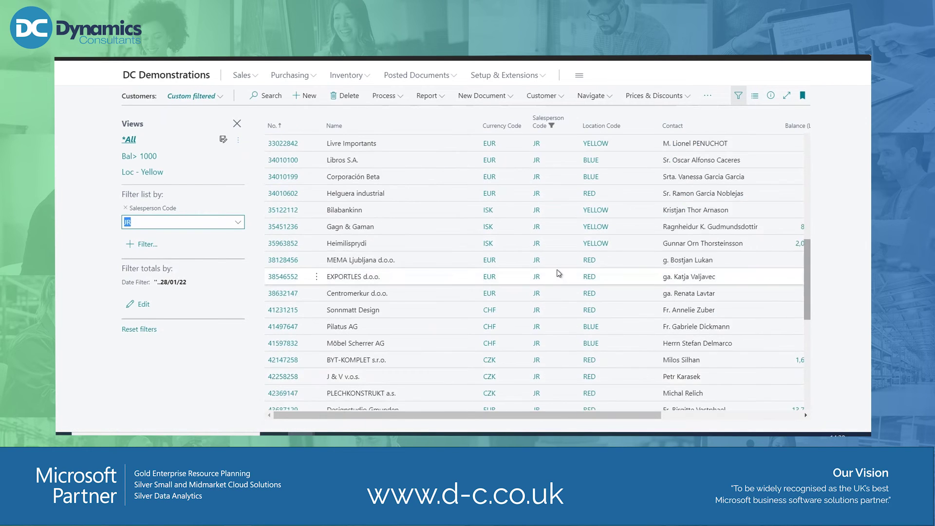
{"action": "scroll", "coordinate": [559, 273], "scroll_direction": "up", "scroll_amount": 5}
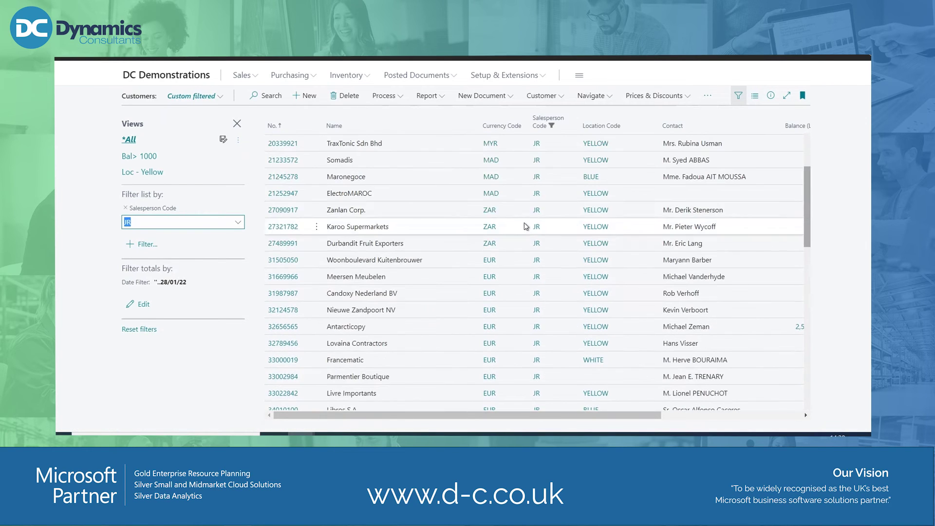
{"action": "left_click", "coordinate": [130, 245]}
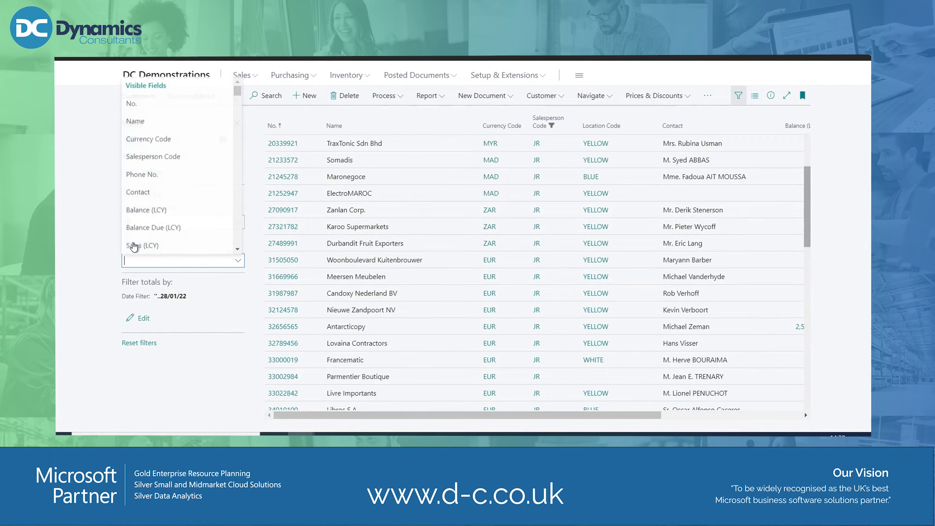
- Add a Currency Code filter of EUR to the JR customer list
{"action": "left_click", "coordinate": [150, 139]}
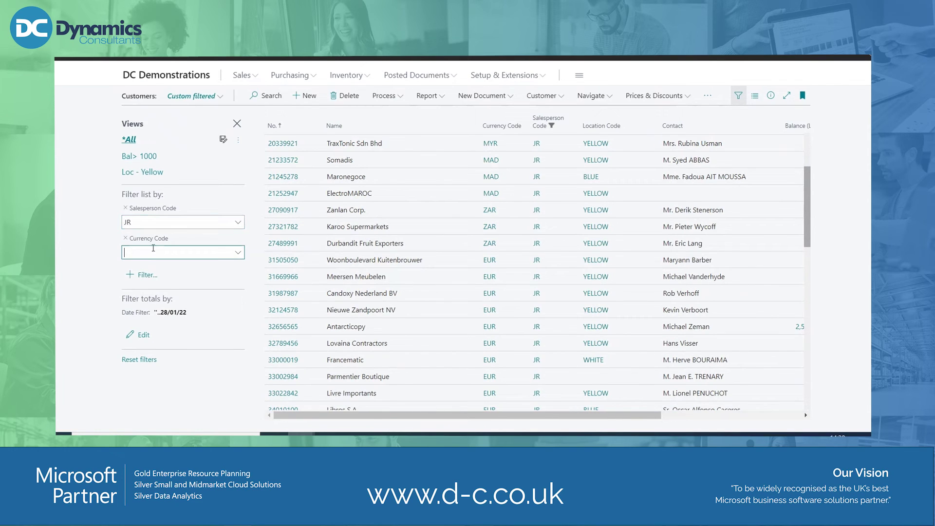
{"action": "scroll", "coordinate": [204, 331], "scroll_direction": "down", "scroll_amount": 5}
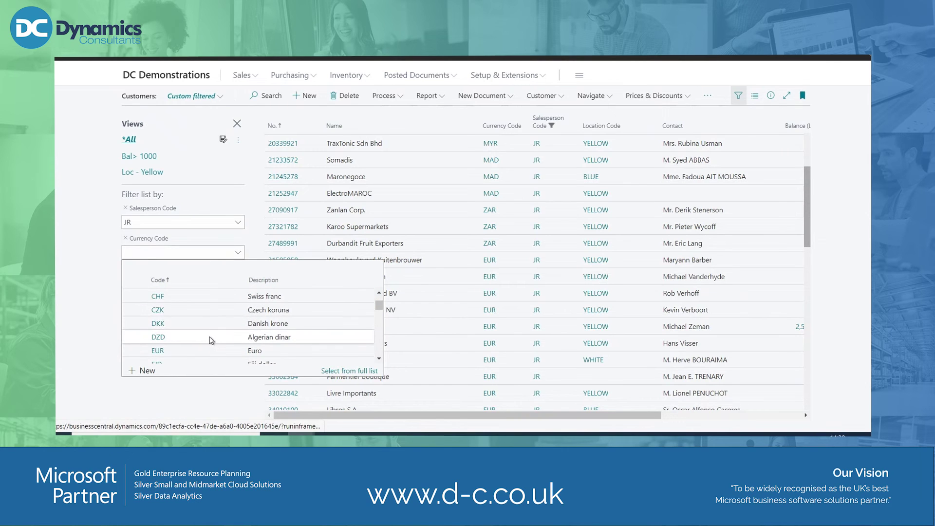
{"action": "left_click", "coordinate": [194, 351]}
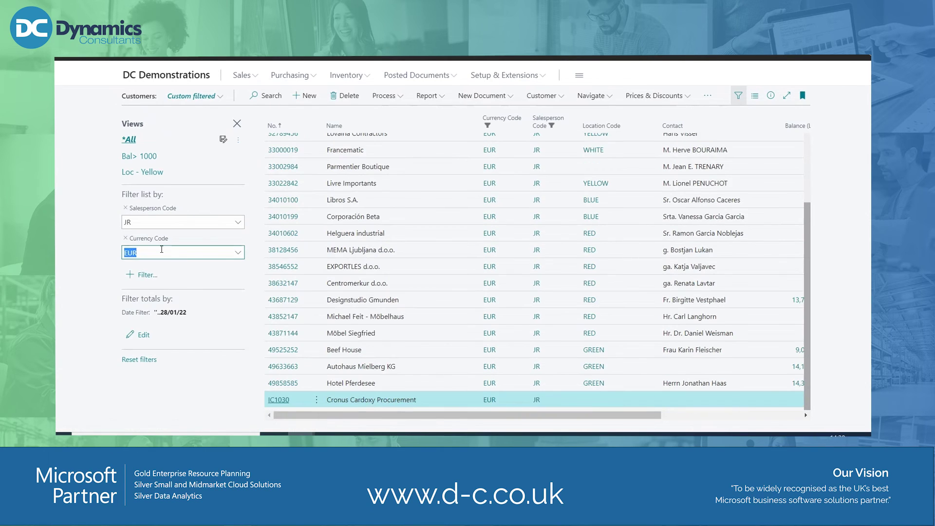
{"action": "key", "text": "shift+Tab"}
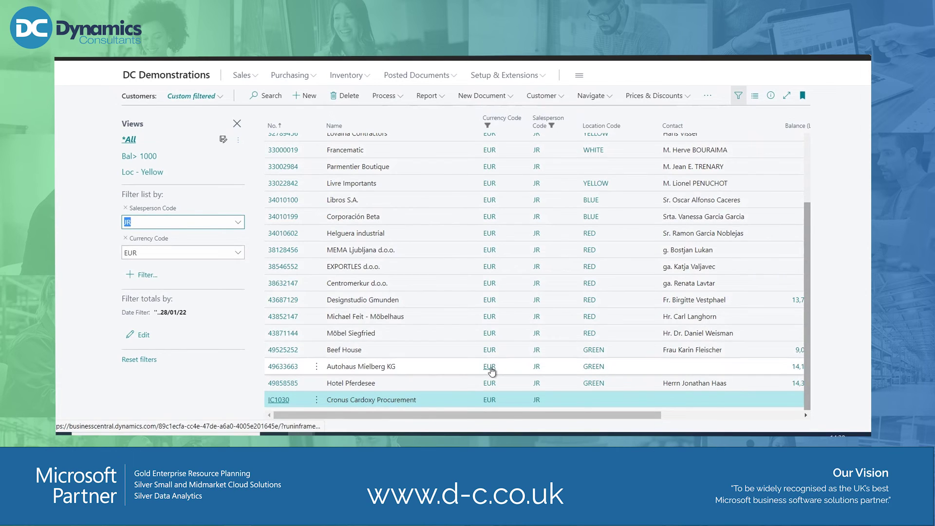
{"action": "scroll", "coordinate": [487, 336], "scroll_direction": "up", "scroll_amount": 3}
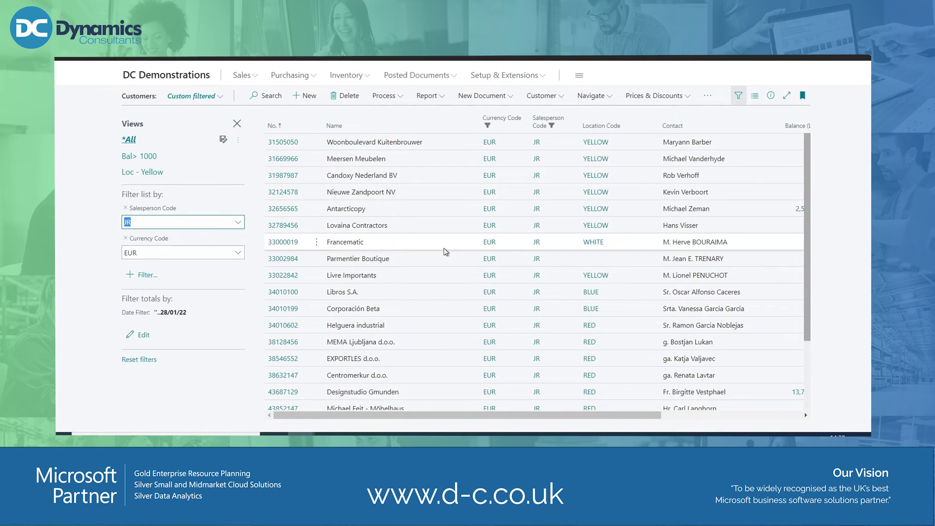
{"action": "left_click", "coordinate": [707, 97]}
- Export the JR/EUR customer list via Page > Open in Excel and open the downloaded workbook
{"action": "mouse_move", "coordinate": [681, 115]}
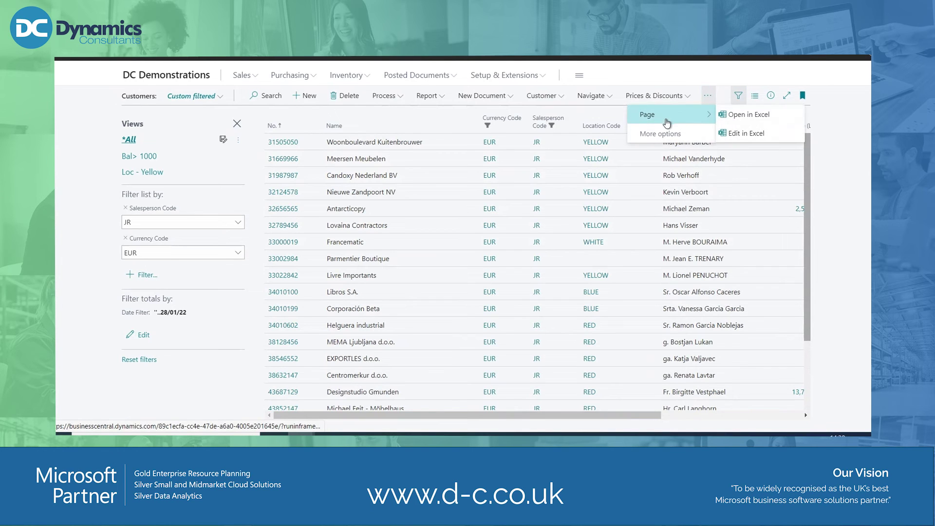
{"action": "left_click", "coordinate": [744, 116]}
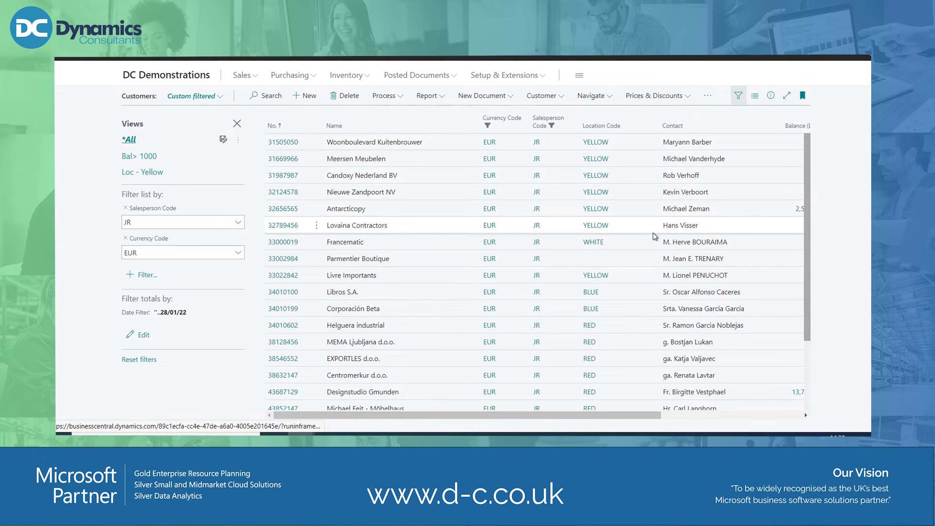
{"action": "left_click", "coordinate": [642, 58]}
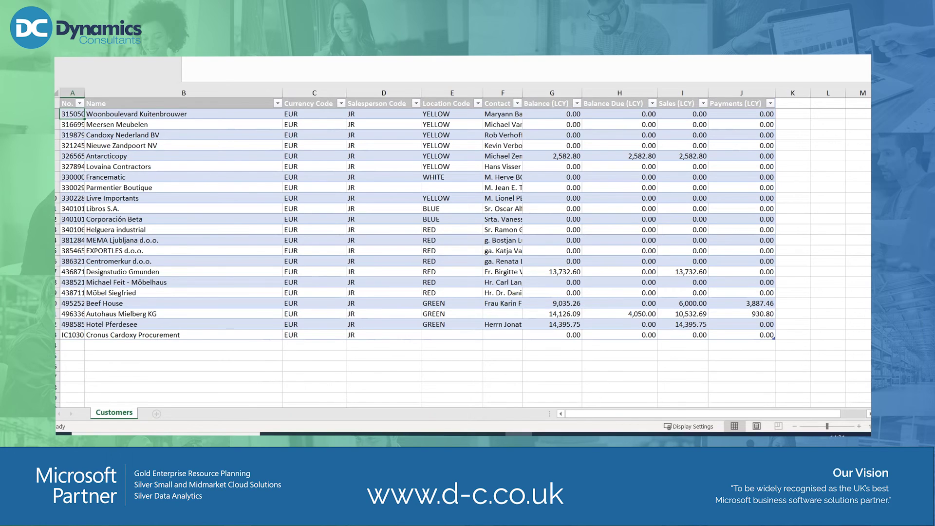
- Close the exported Customers workbook in Excel with Alt+F4
{"action": "key", "text": "alt+F4"}
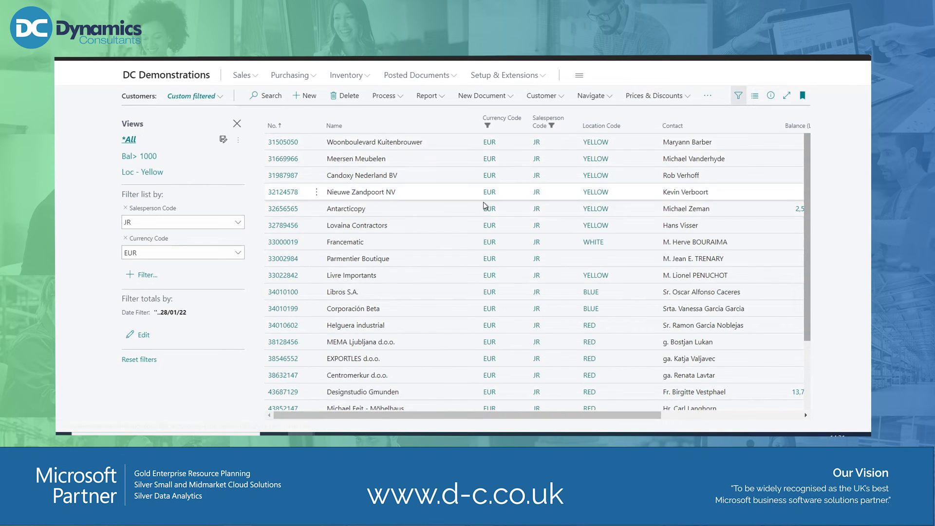
- Add a Balance (LCY) filter of >0, leaving five JR EUR customers
{"action": "left_click", "coordinate": [147, 275]}
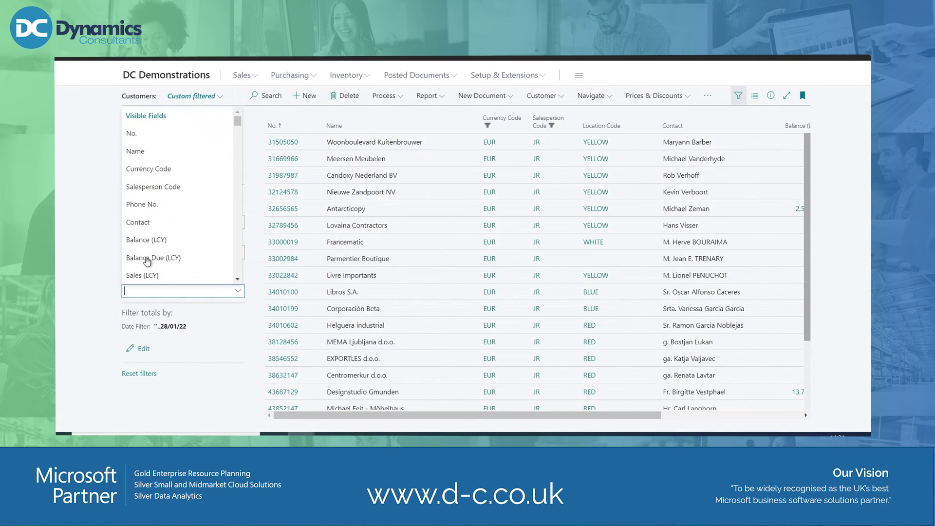
{"action": "left_click", "coordinate": [146, 239]}
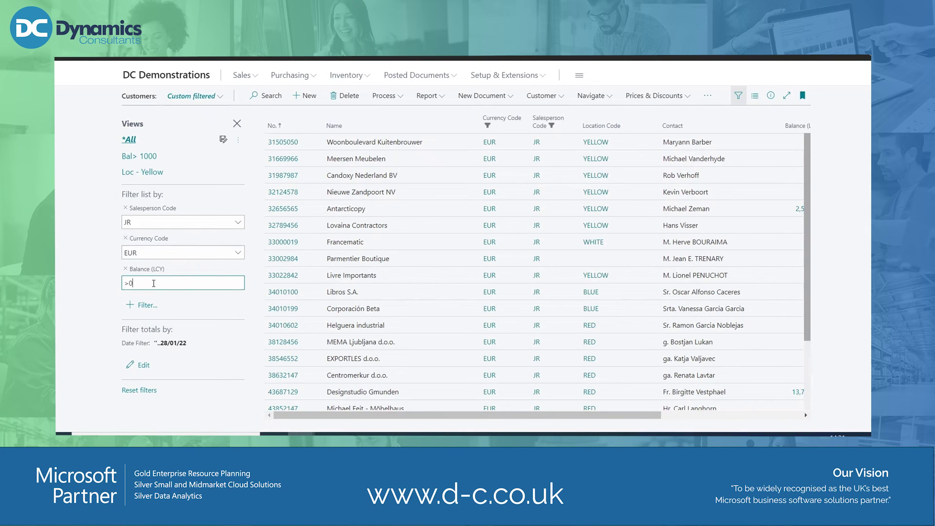
{"action": "key", "text": "Return"}
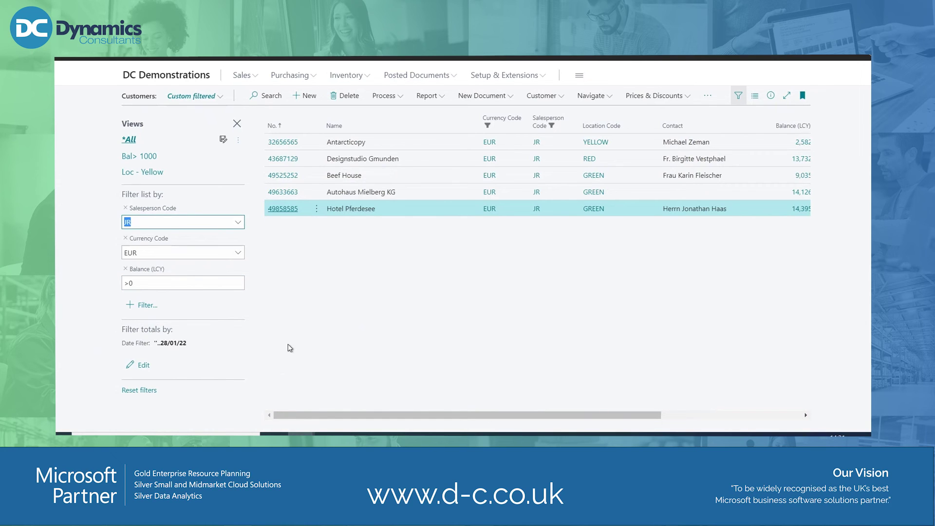
- Hide the filter pane to widen the list, then show it again
{"action": "left_click_drag", "start_coordinate": [639, 416], "coordinate": [713, 418]}
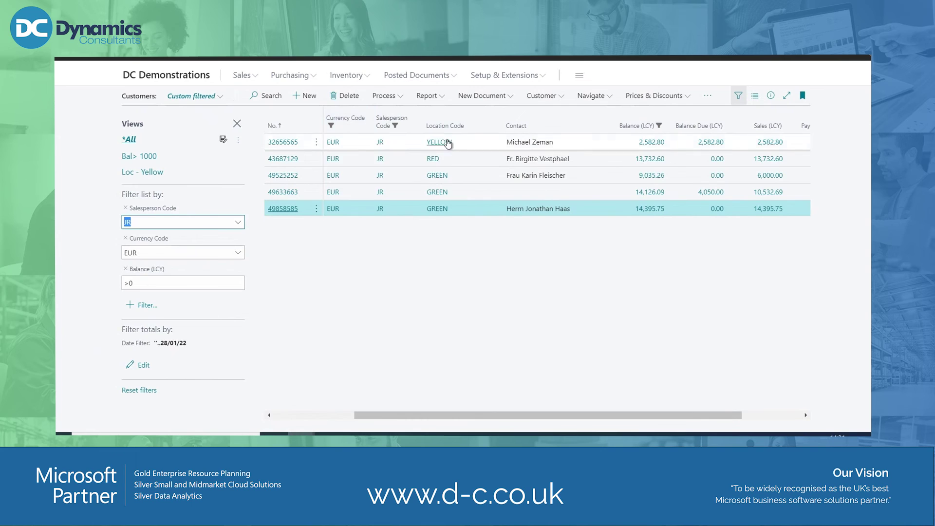
{"action": "left_click", "coordinate": [243, 132]}
{"action": "left_click", "coordinate": [239, 126]}
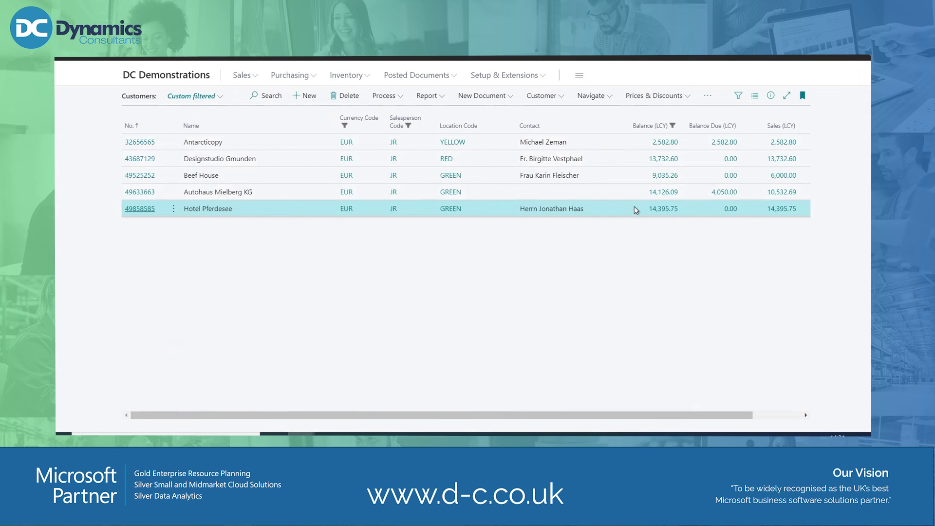
{"action": "left_click", "coordinate": [740, 95]}
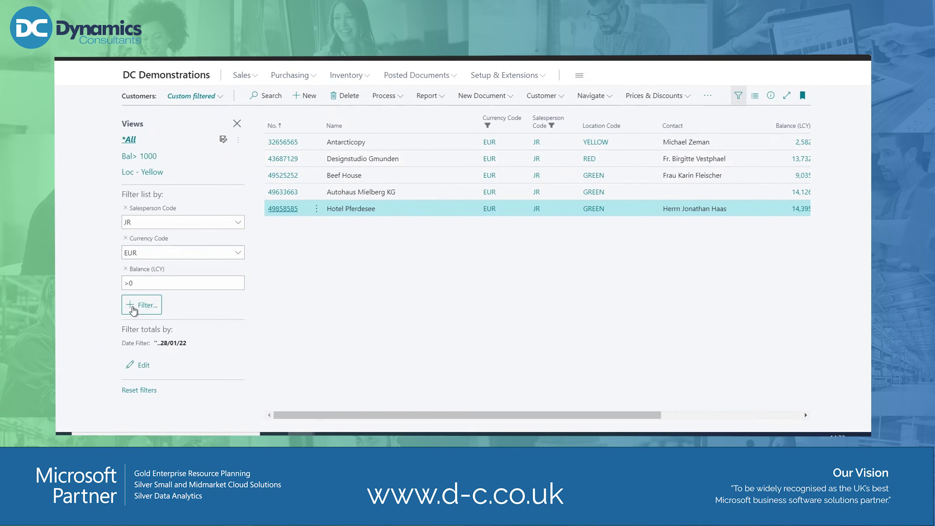
- Start a new filter field and scroll through the Visible and Available Fields list
{"action": "left_click", "coordinate": [136, 306]}
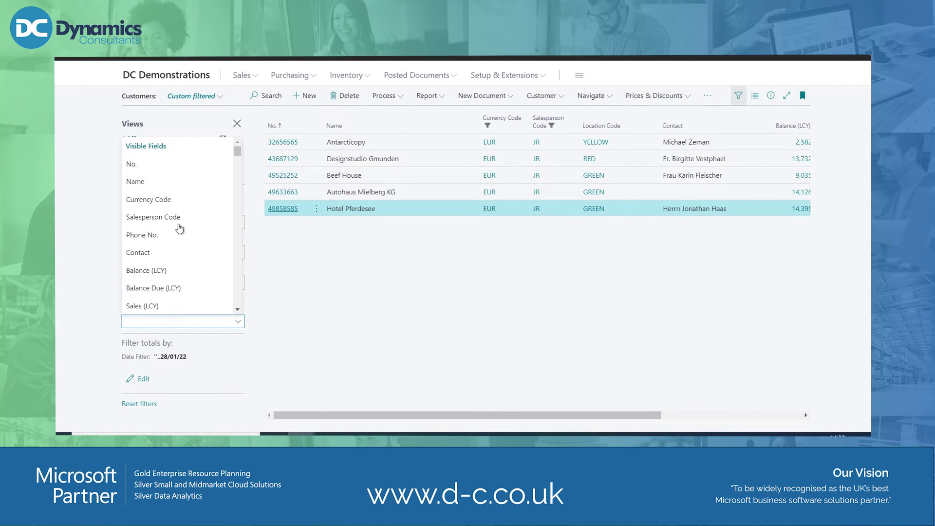
{"action": "scroll", "coordinate": [194, 263], "scroll_direction": "down", "scroll_amount": 3}
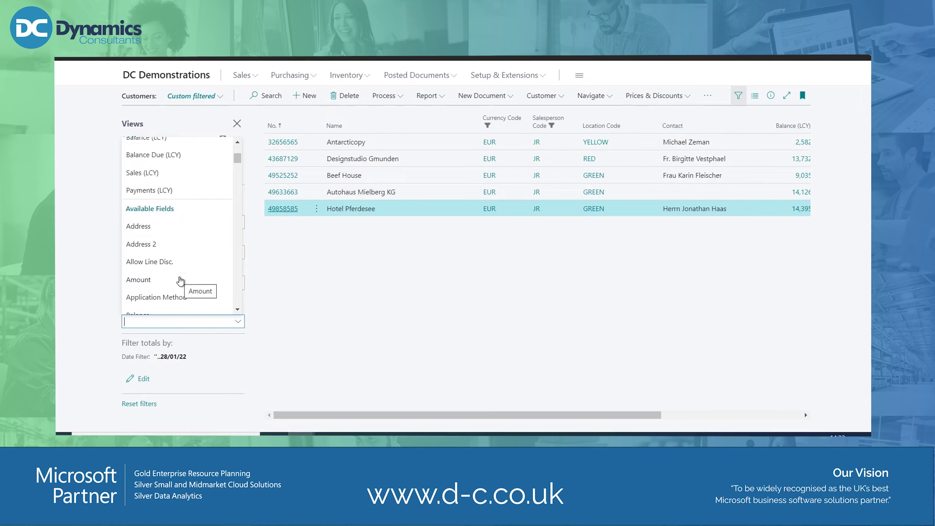
{"action": "scroll", "coordinate": [180, 281], "scroll_direction": "down", "scroll_amount": 3}
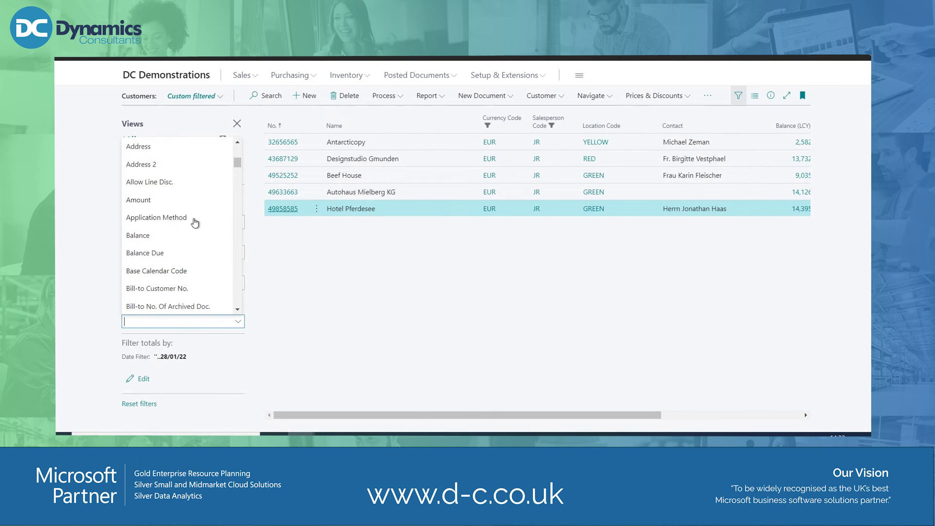
{"action": "scroll", "coordinate": [195, 225], "scroll_direction": "down", "scroll_amount": 3}
{"action": "scroll", "coordinate": [195, 225], "scroll_direction": "down", "scroll_amount": 3}
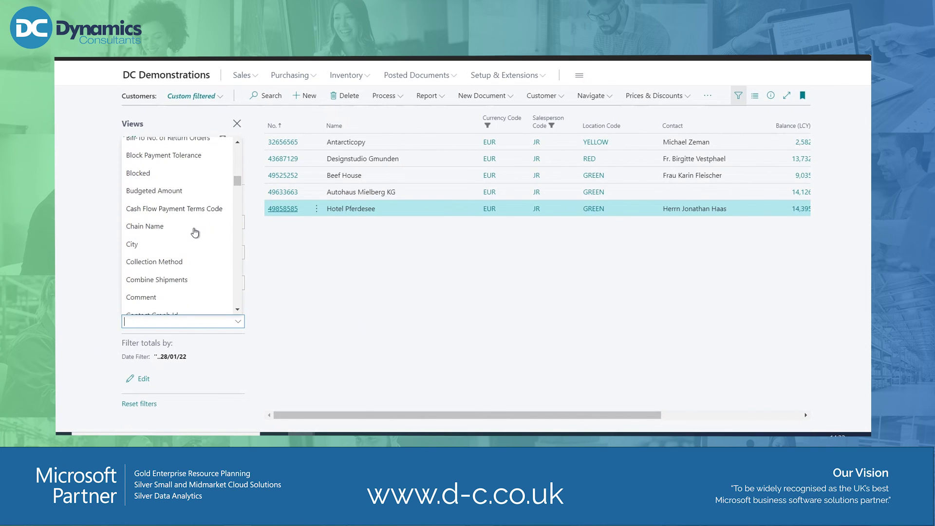
{"action": "scroll", "coordinate": [195, 233], "scroll_direction": "down", "scroll_amount": 2}
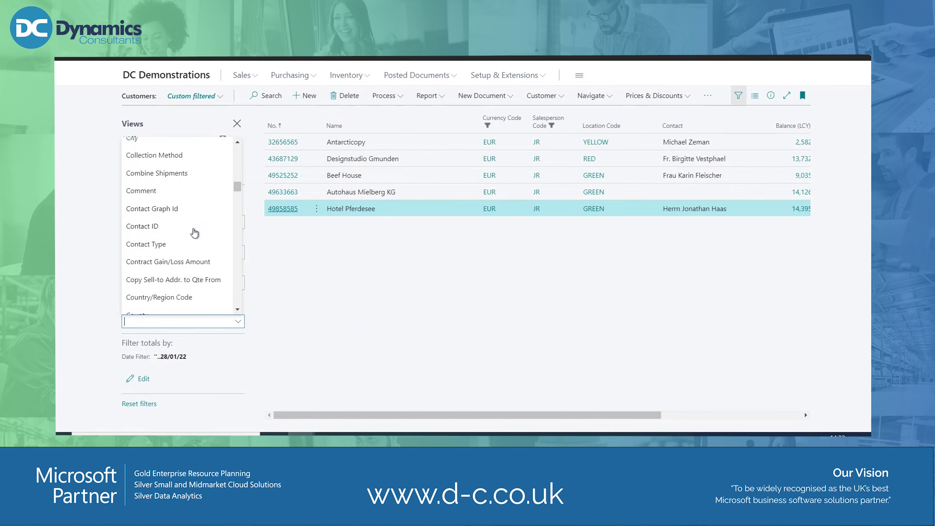
{"action": "scroll", "coordinate": [194, 232], "scroll_direction": "down", "scroll_amount": 4}
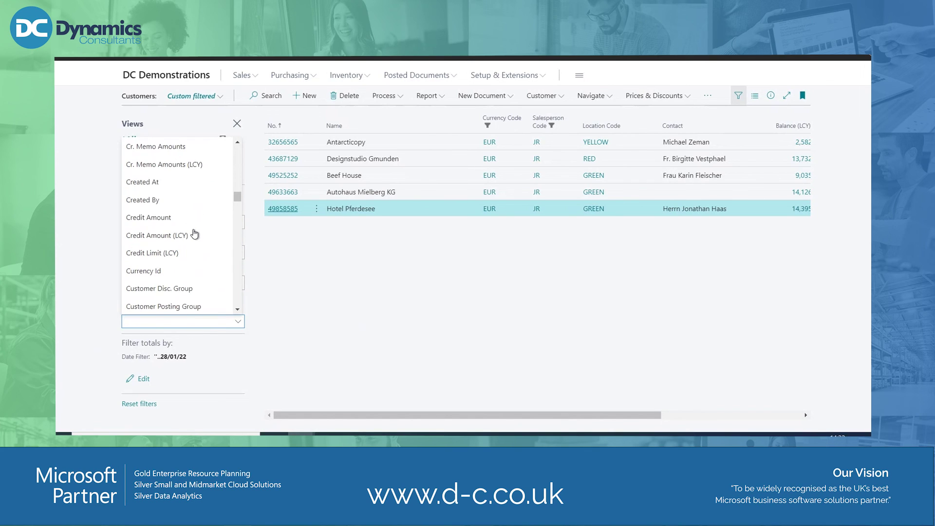
{"action": "scroll", "coordinate": [195, 234], "scroll_direction": "down", "scroll_amount": 2}
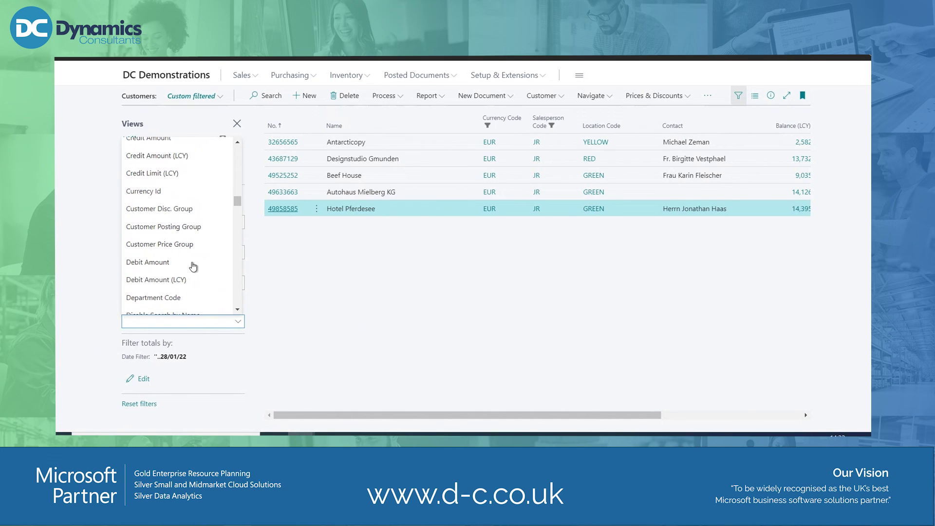
{"action": "scroll", "coordinate": [195, 265], "scroll_direction": "down", "scroll_amount": 2}
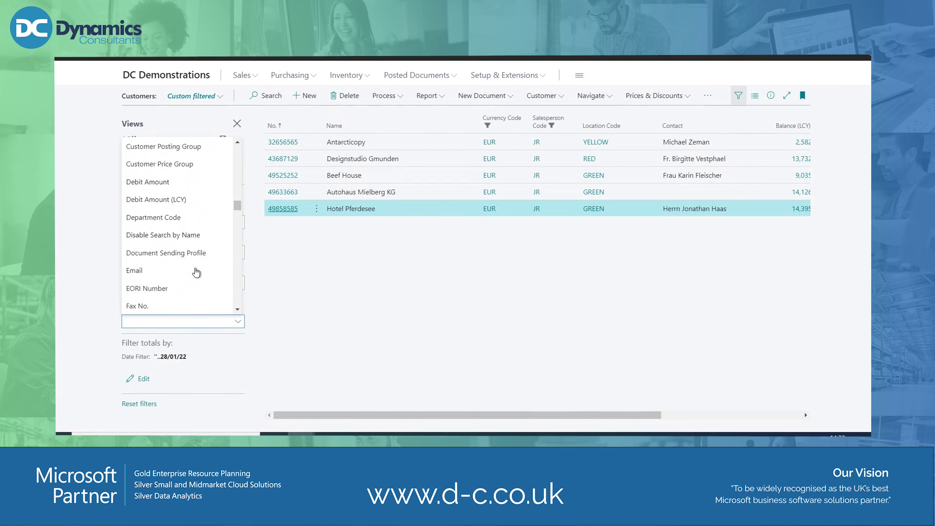
{"action": "scroll", "coordinate": [197, 272], "scroll_direction": "down", "scroll_amount": 1}
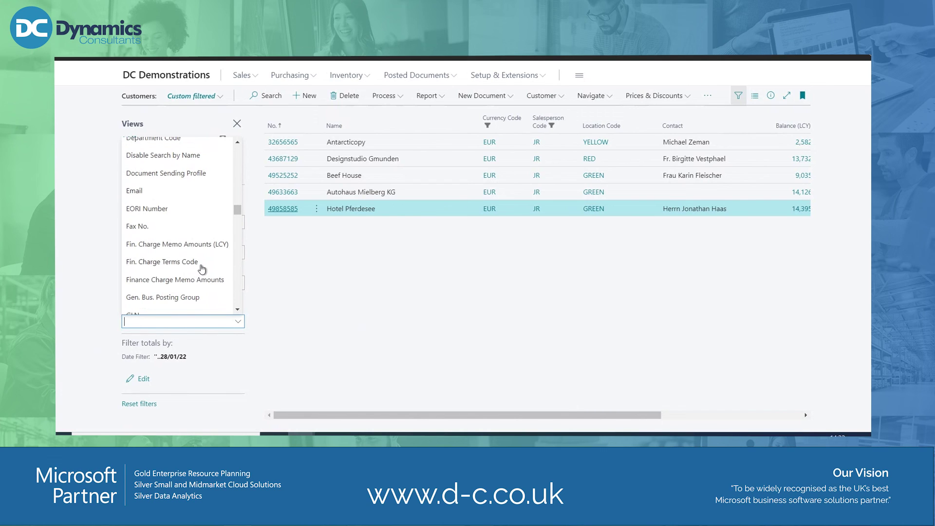
{"action": "scroll", "coordinate": [197, 272], "scroll_direction": "down", "scroll_amount": 2}
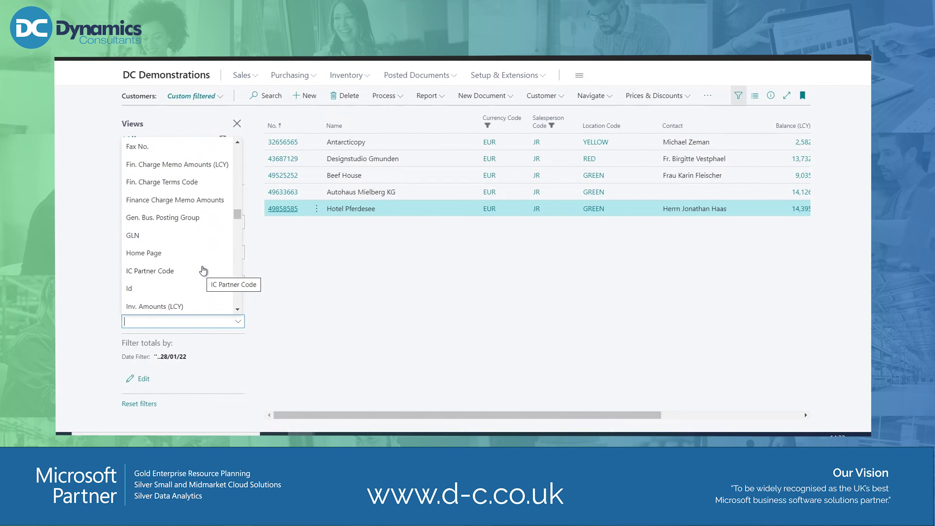
{"action": "scroll", "coordinate": [203, 271], "scroll_direction": "down", "scroll_amount": 2}
{"action": "scroll", "coordinate": [203, 269], "scroll_direction": "down", "scroll_amount": 6}
{"action": "scroll", "coordinate": [202, 270], "scroll_direction": "down", "scroll_amount": 4}
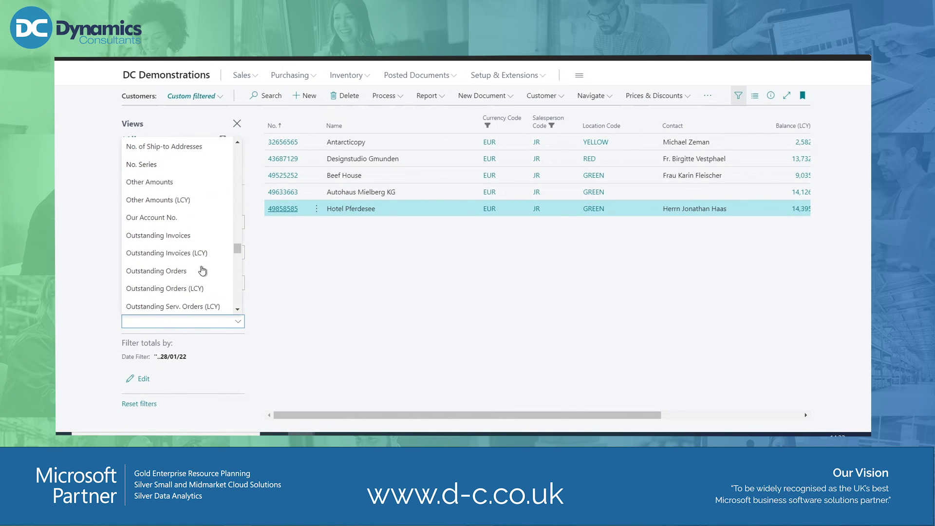
{"action": "scroll", "coordinate": [203, 268], "scroll_direction": "down", "scroll_amount": 3}
- Discard the empty filter line and delete the Currency Code (EUR) filter
{"action": "left_click", "coordinate": [340, 301]}
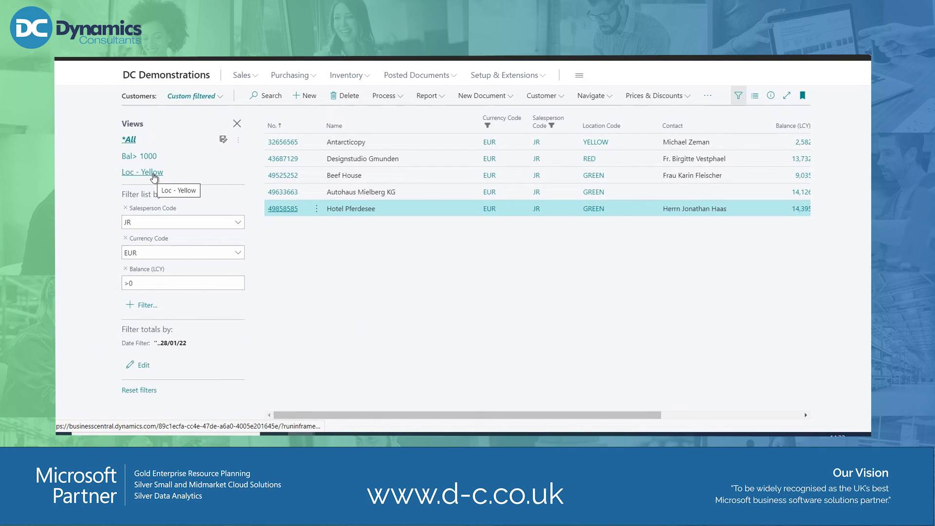
{"action": "left_click", "coordinate": [138, 286]}
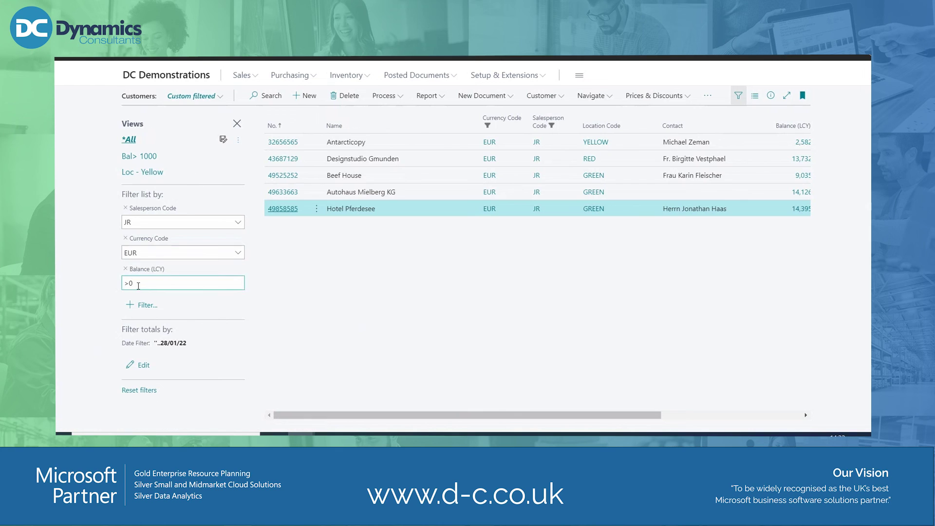
{"action": "left_click", "coordinate": [125, 239]}
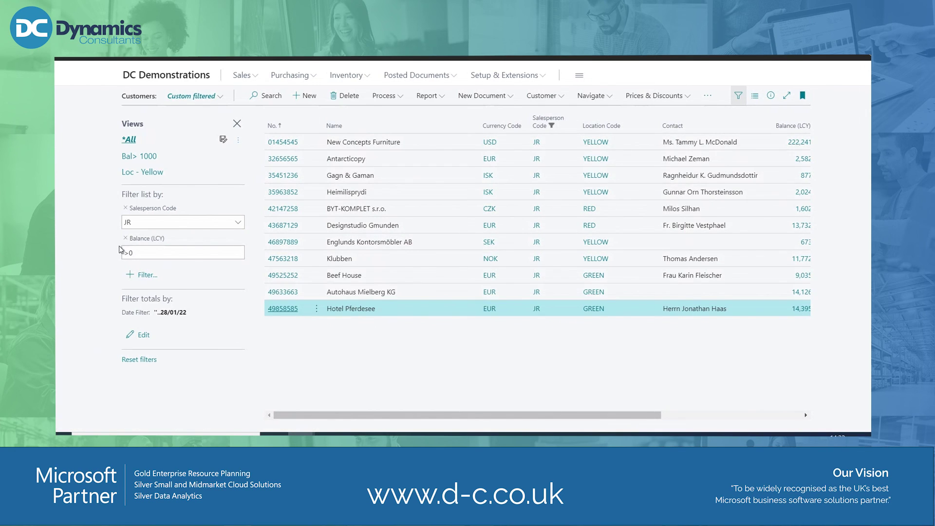
- Delete the Salesperson Code (JR) filter and bring the balance columns into view
{"action": "left_click", "coordinate": [126, 209]}
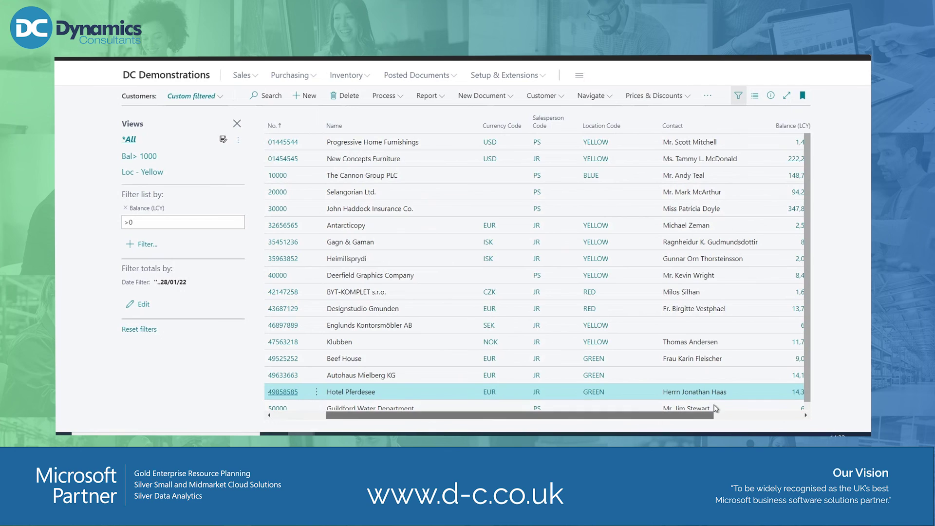
{"action": "left_click", "coordinate": [732, 415]}
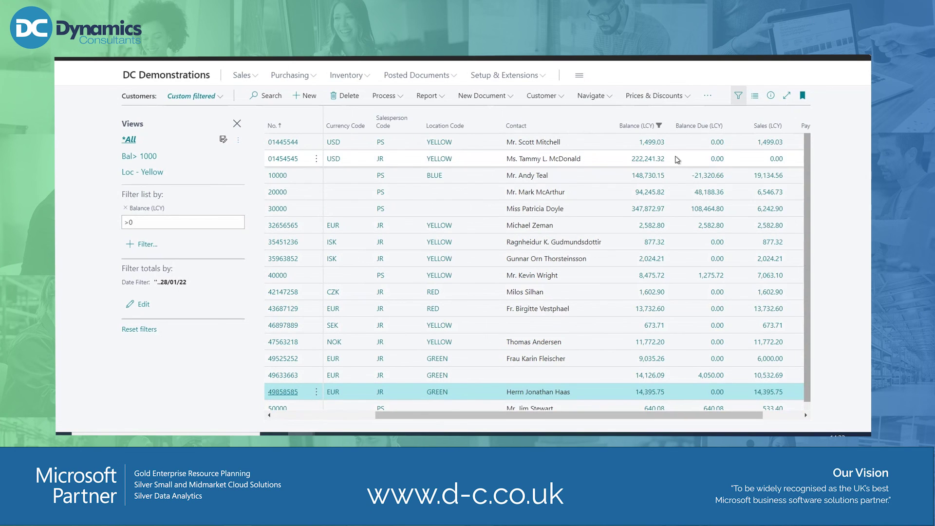
{"action": "scroll", "coordinate": [686, 205], "scroll_direction": "down", "scroll_amount": 1}
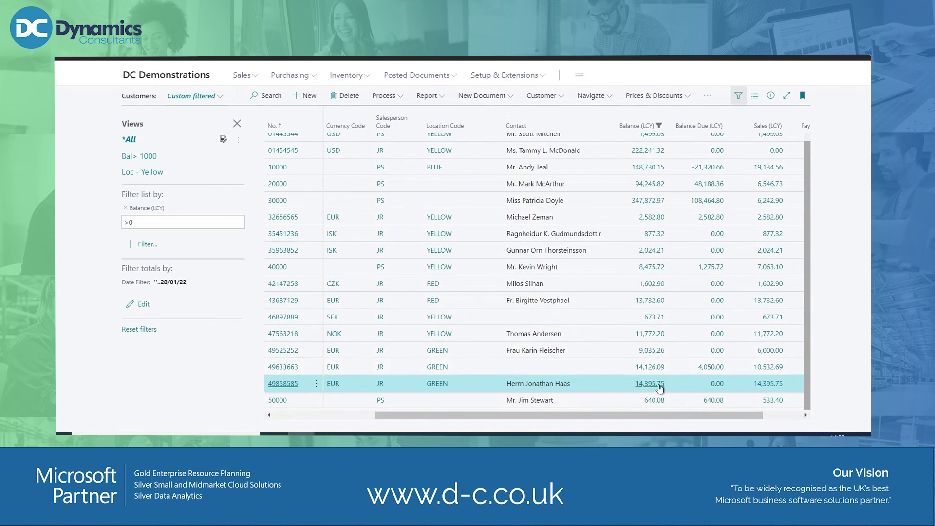
{"action": "scroll", "coordinate": [662, 329], "scroll_direction": "up", "scroll_amount": 1}
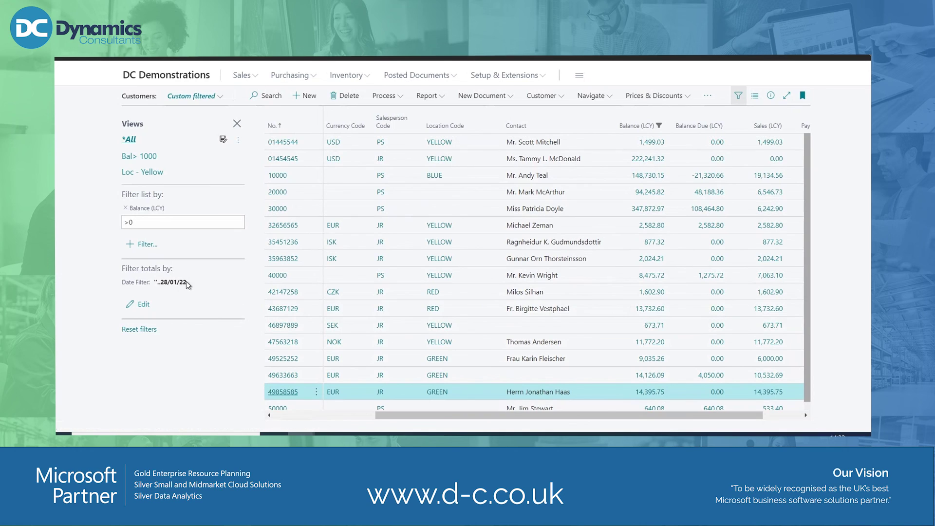